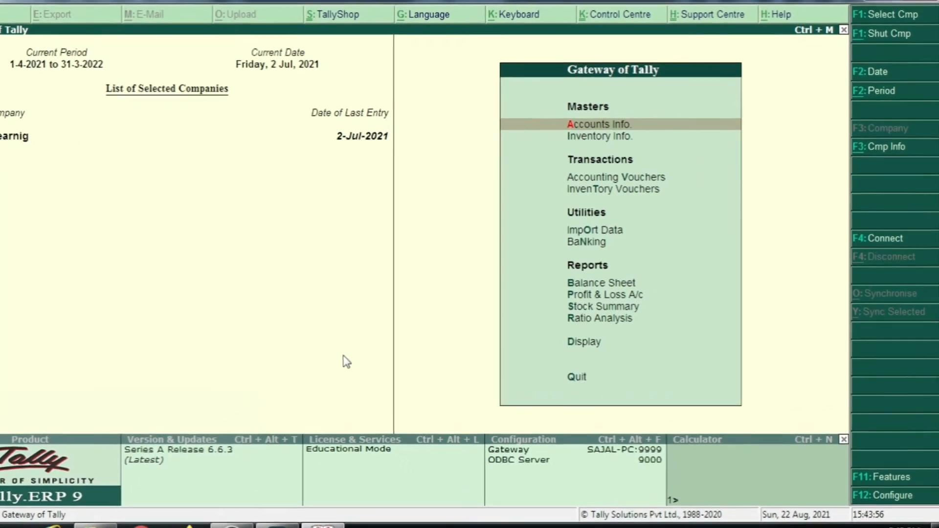
Examine the customer balances by drilling from the Balance Sheet through Current Assets into Sundry Debtors, and return to the Gateway of Tally.
key("Down")
key("Down")
key("Down")
key("Down")
key("Down")
key("Down")
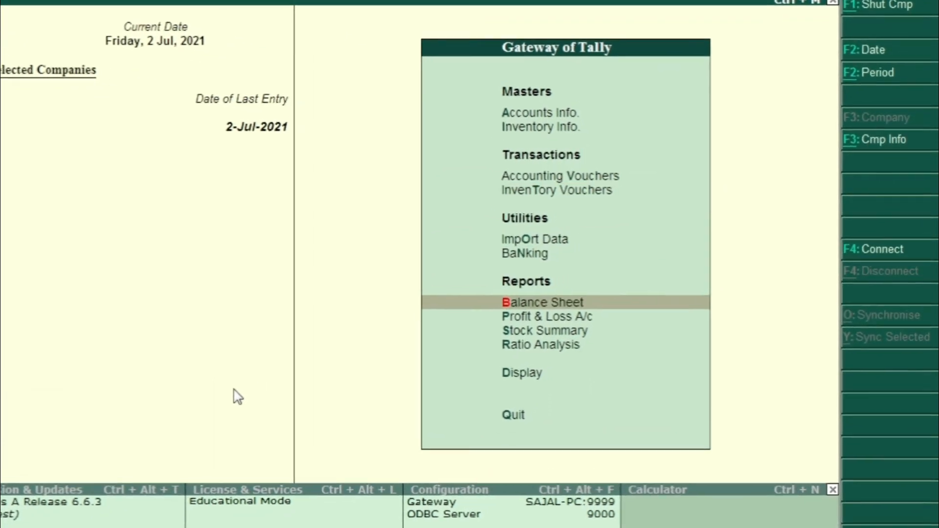
key("Return")
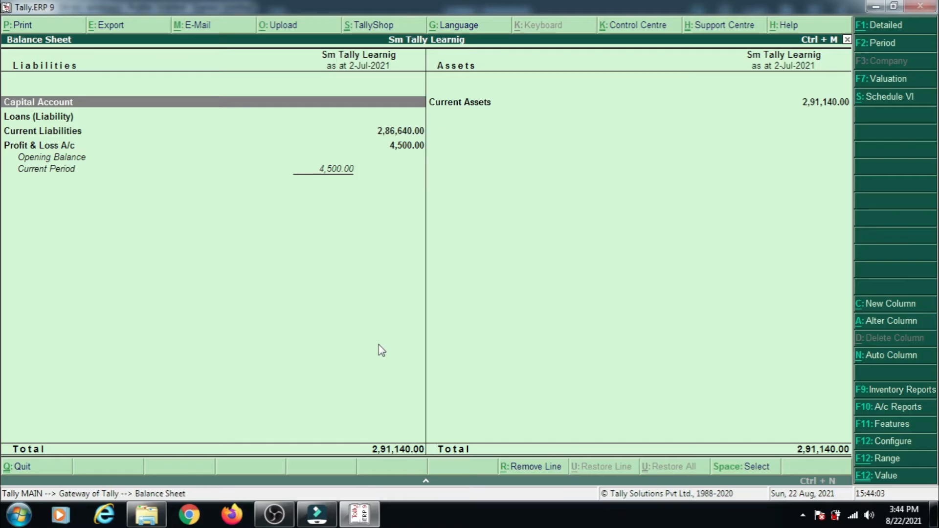
key("Right")
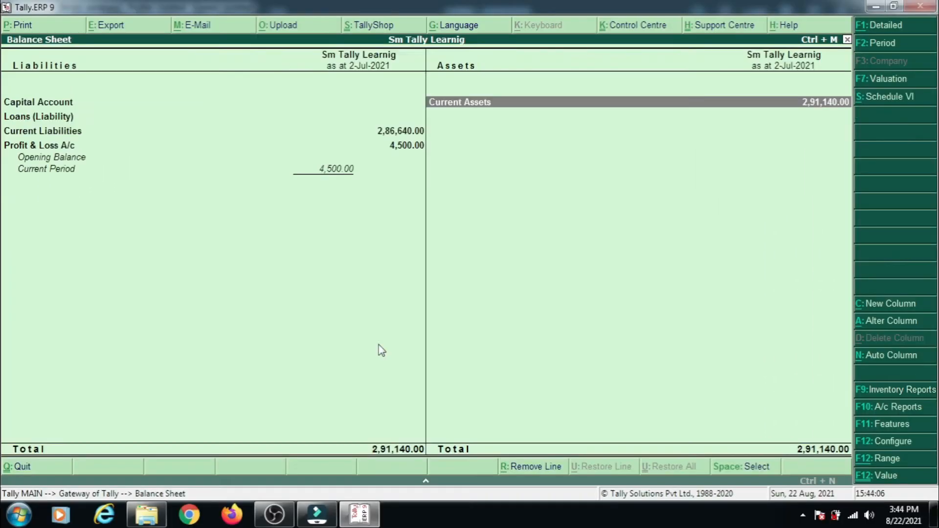
key("Return")
key("Down")
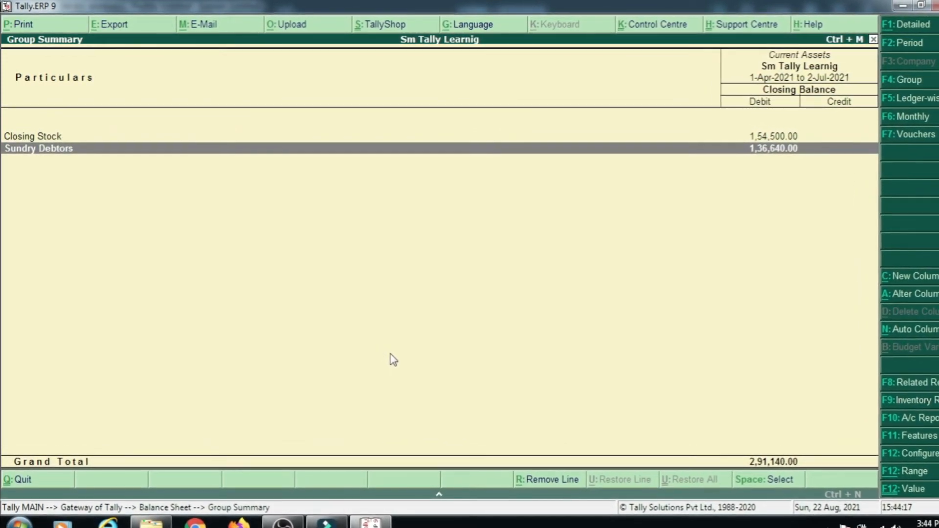
key("Return")
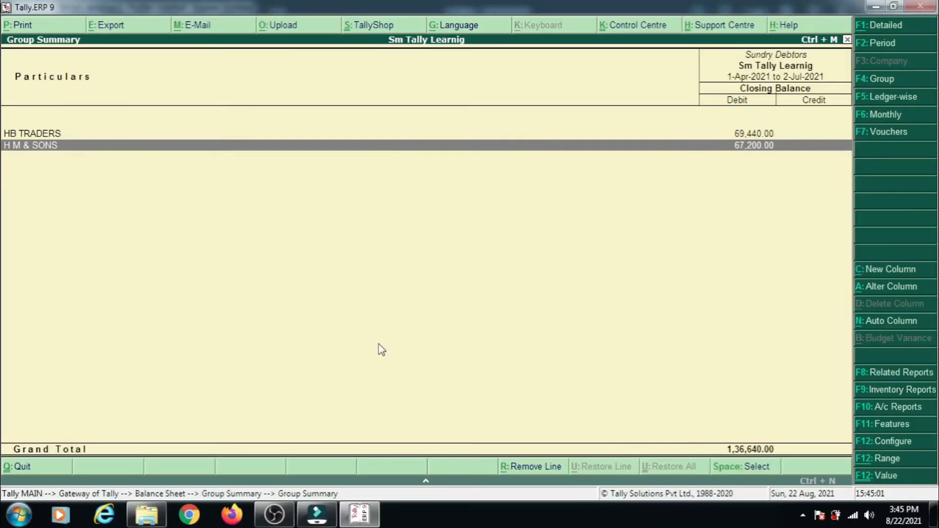
key("Escape")
key("Escape")
key("Escape")
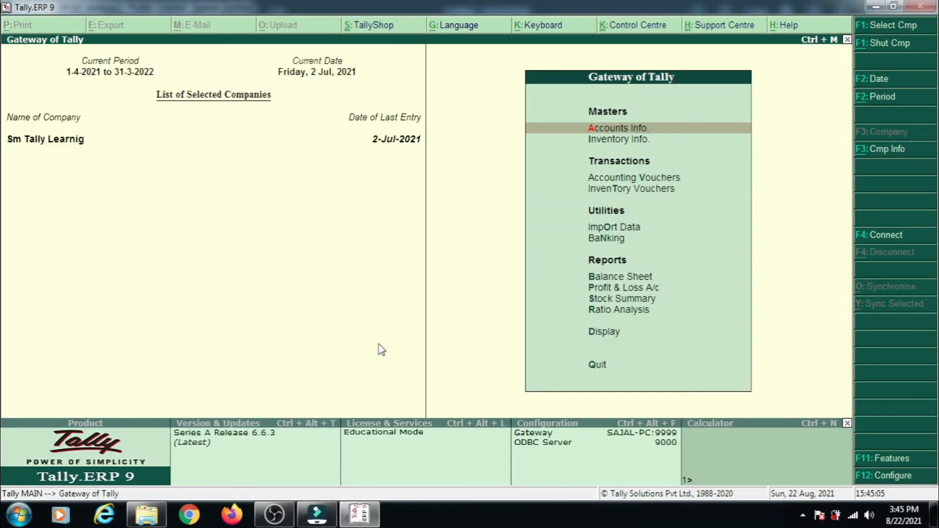
Start a new Receipt voucher in accounting voucher creation and place the entry in its Account field.
key("Down")
key("Down")
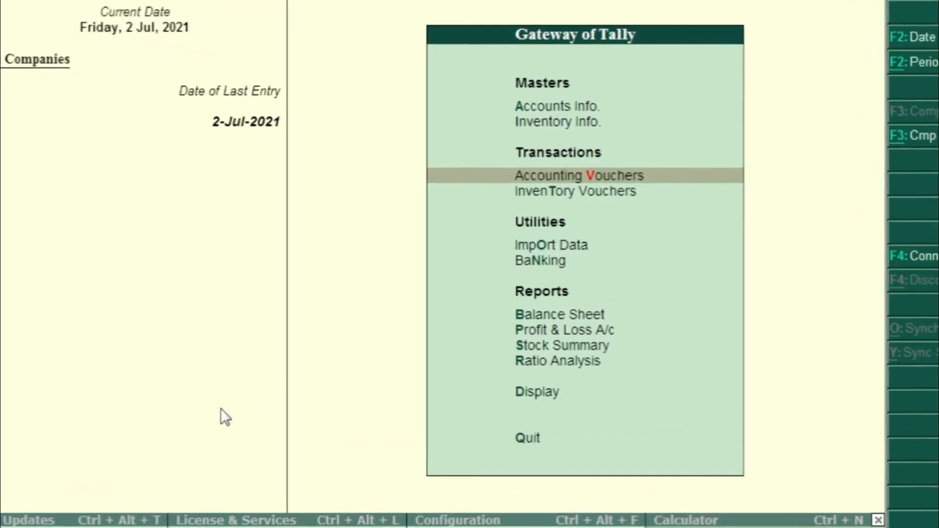
key("Return")
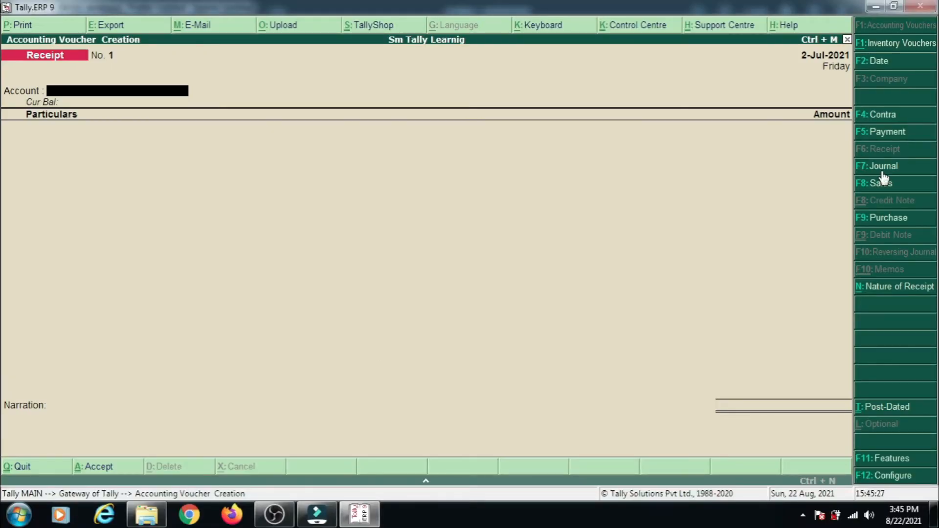
left_click(880, 167)
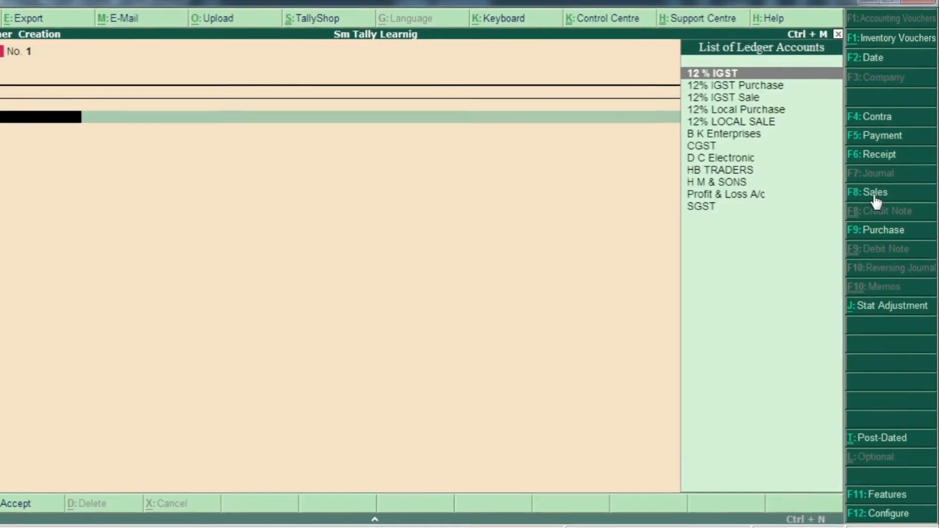
left_click(876, 195)
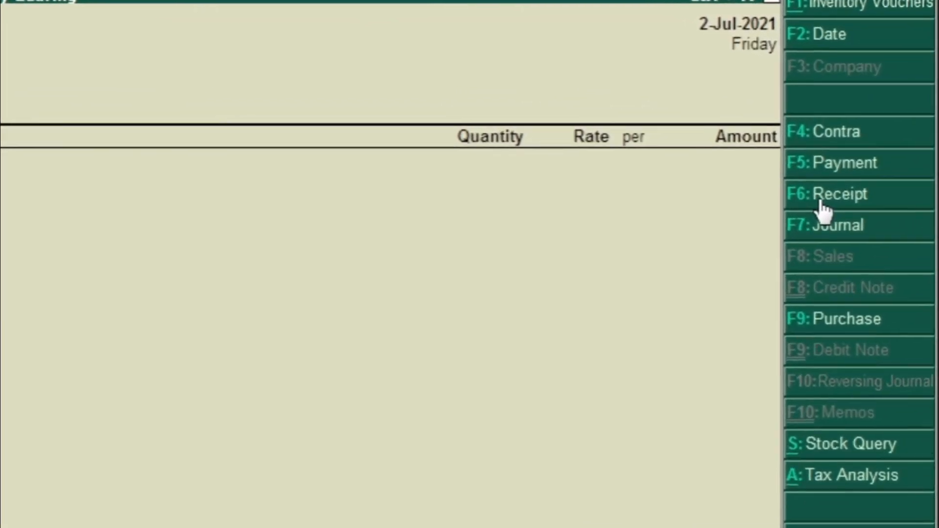
left_click(824, 205)
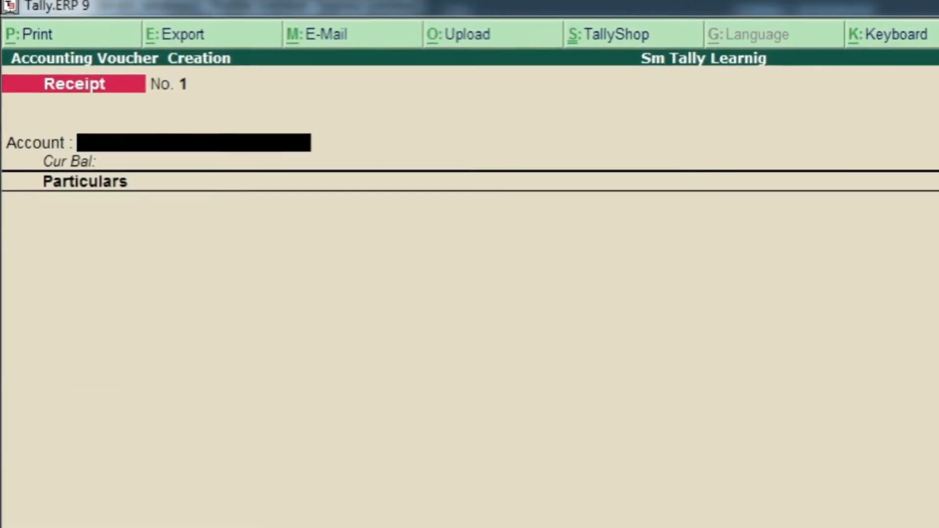
key("Return")
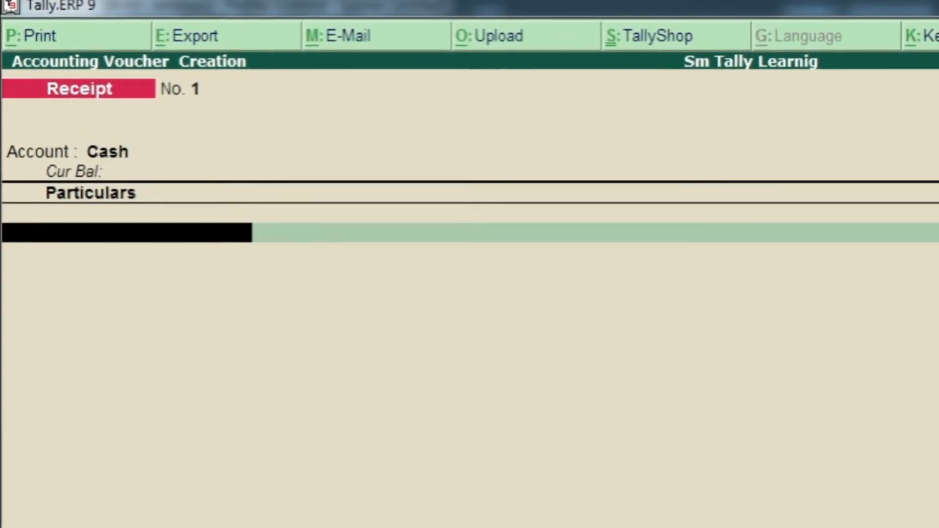
key("BackSpace")
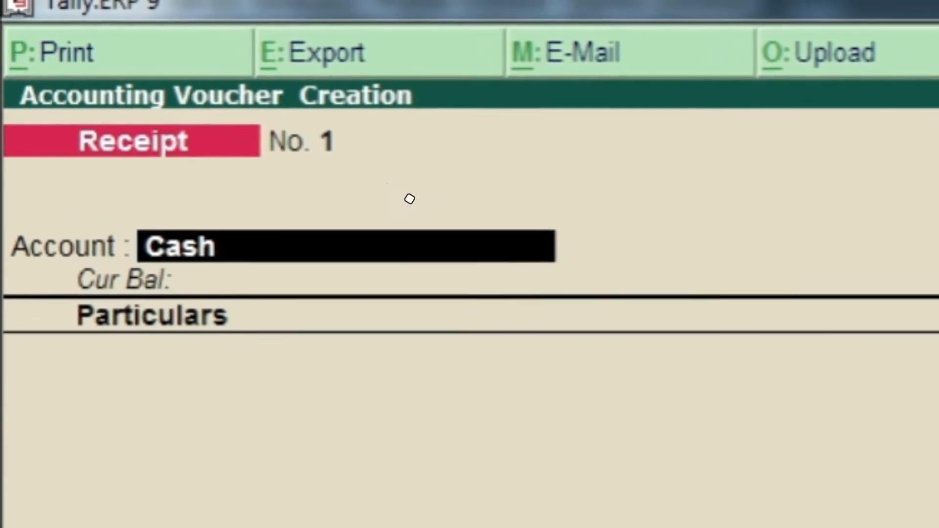
Create a new ledger named HDFC BANK under Bank Accounts from the receipt's Account field, keeping the default account holder's name.
key("alt+c")
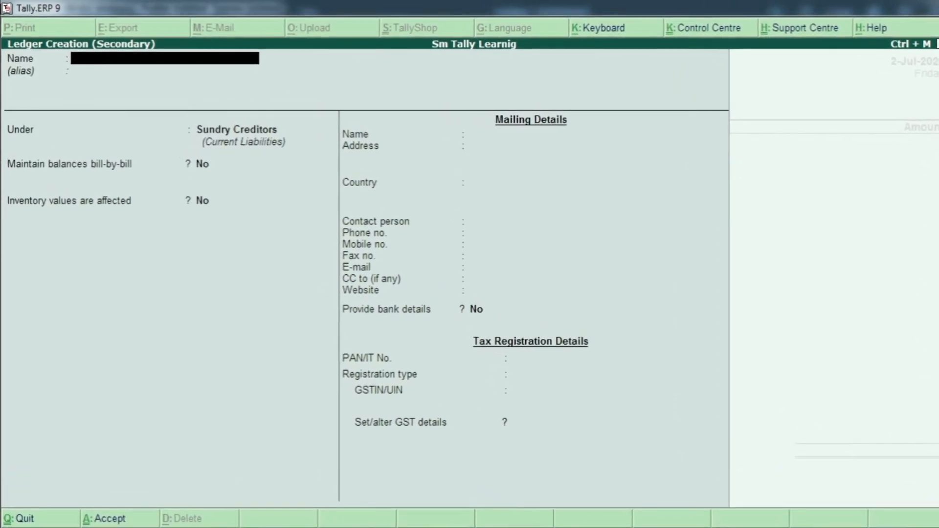
type("HDFC BANK")
key("Return")
key("Return")
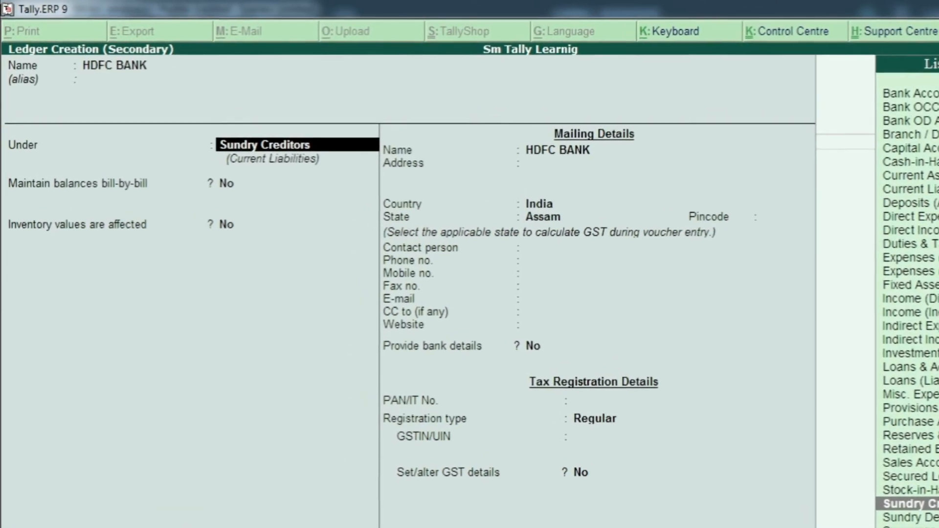
type("b")
key("Return")
key("Return")
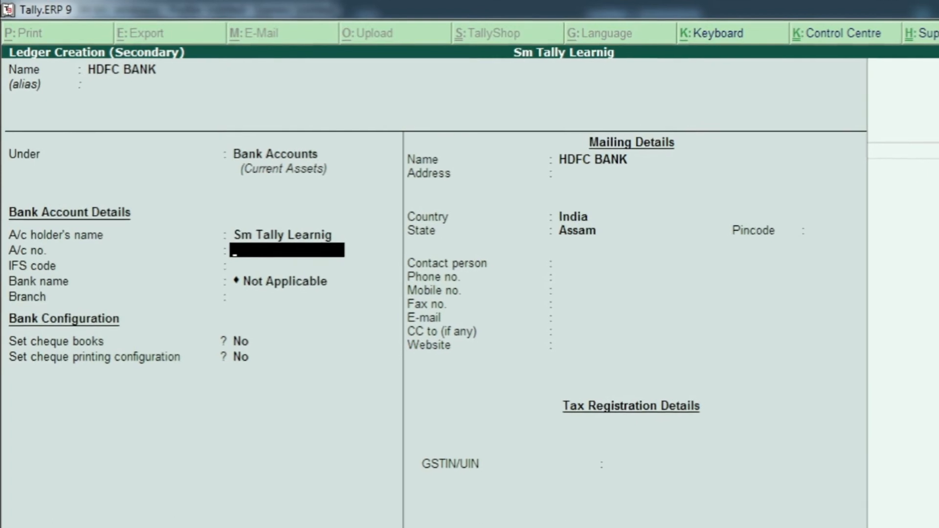
Leave the bank, cheque, mailing and GSTIN details of the HDFC BANK ledger at their defaults and save it.
key("BackSpace")
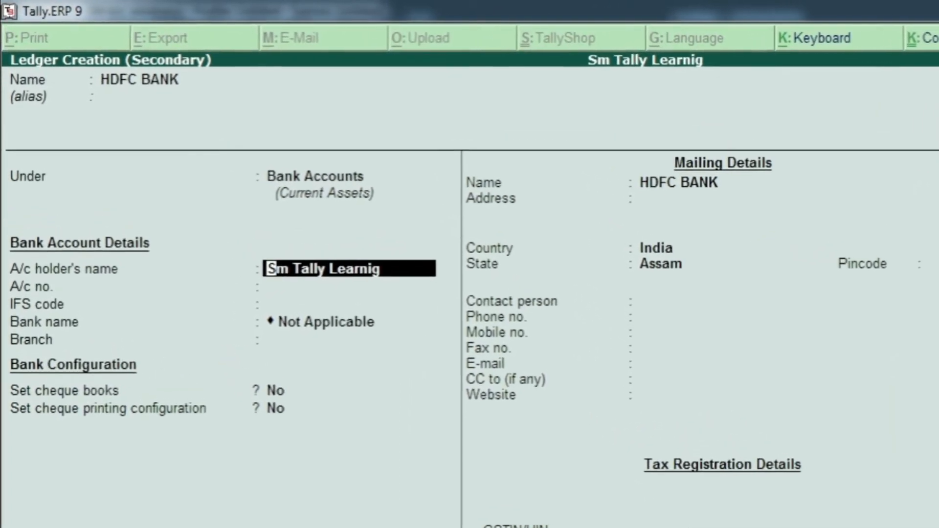
key("Return")
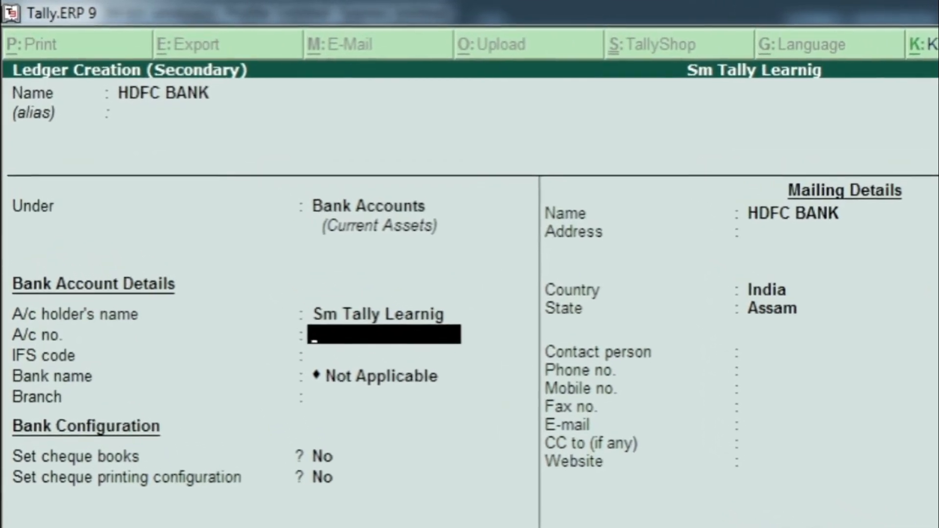
key("Return")
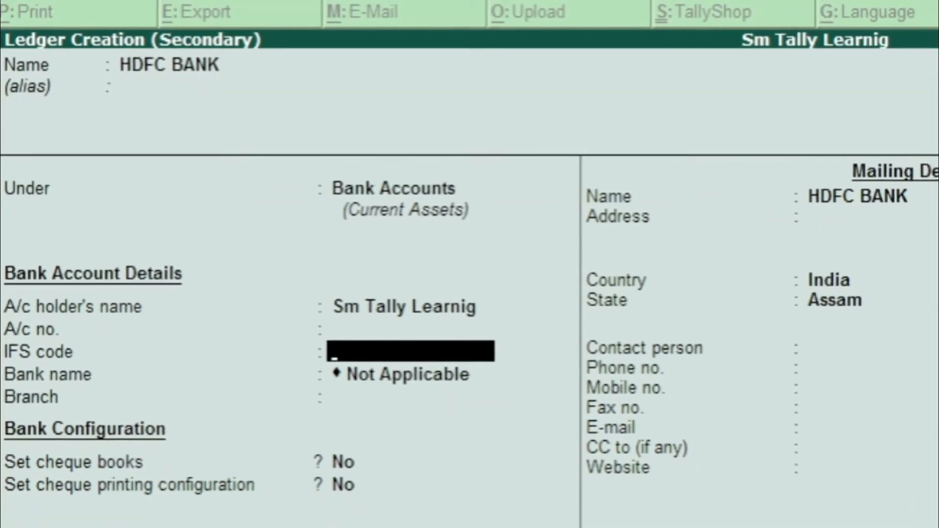
key("Return")
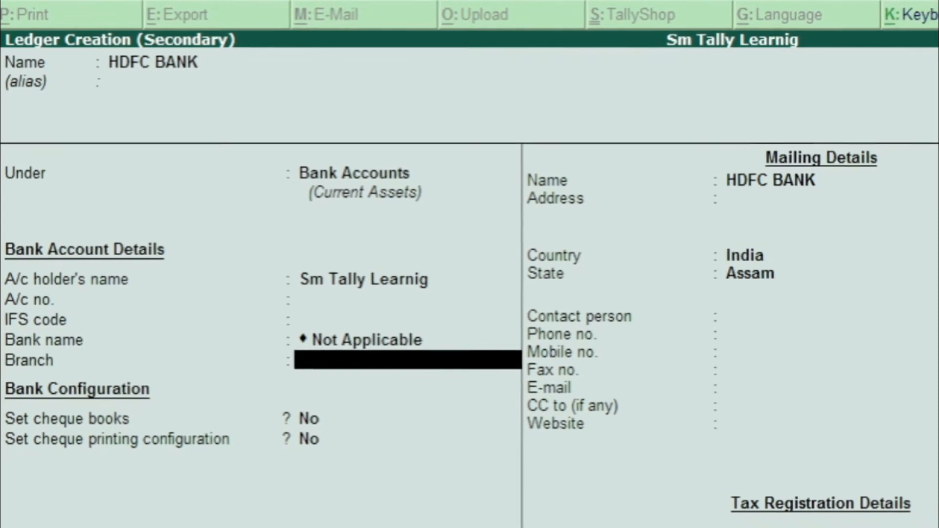
key("Return")
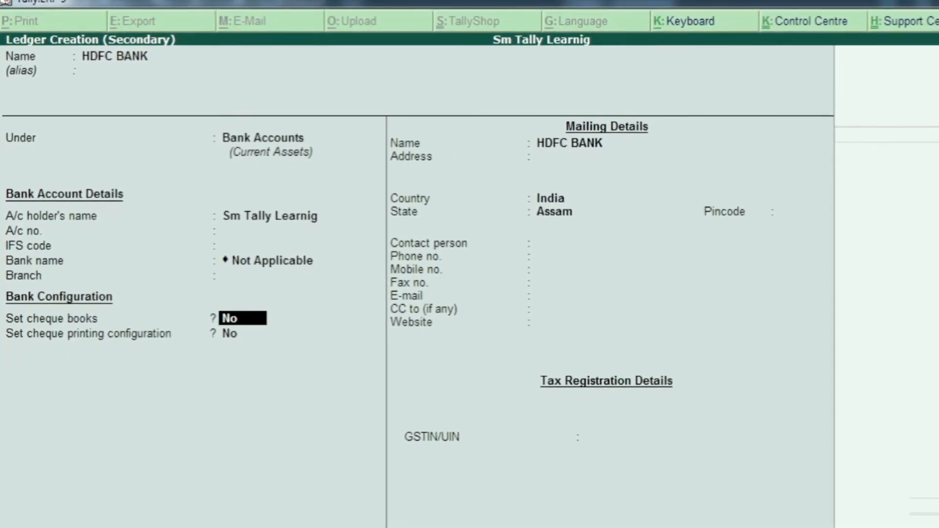
key("Return")
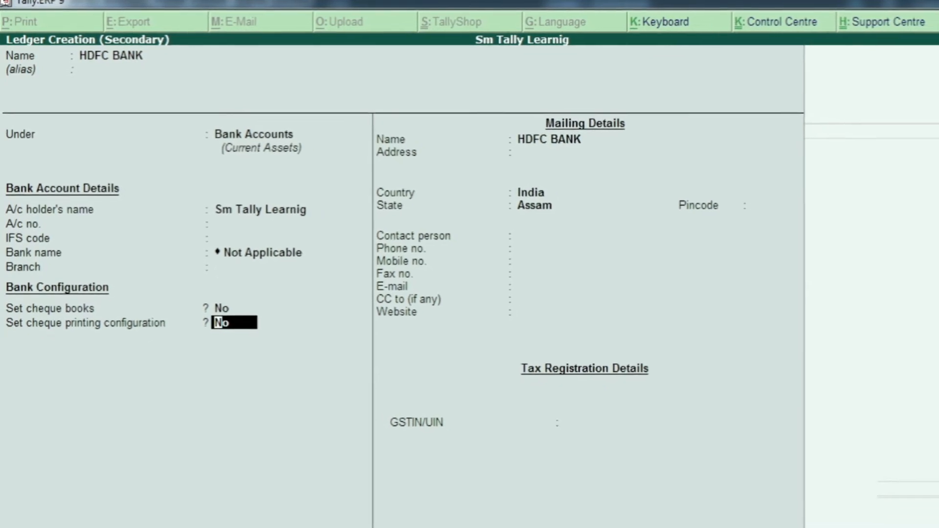
key("Return")
key("Return")
key("Return")
key("Return")
key("Return")
key("Return")
key("Return")
key("Return")
key("Return")
key("Return")
key("Return")
key("Return")
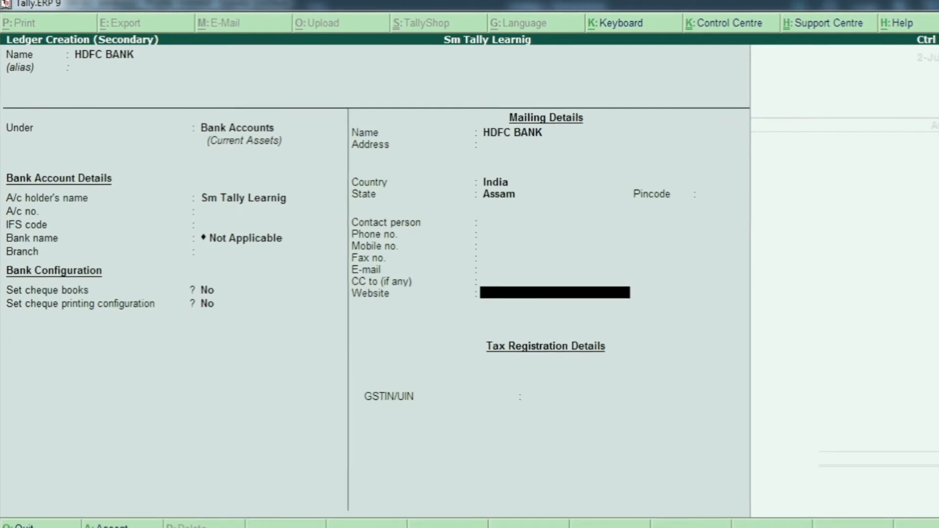
key("Return")
key("Return")
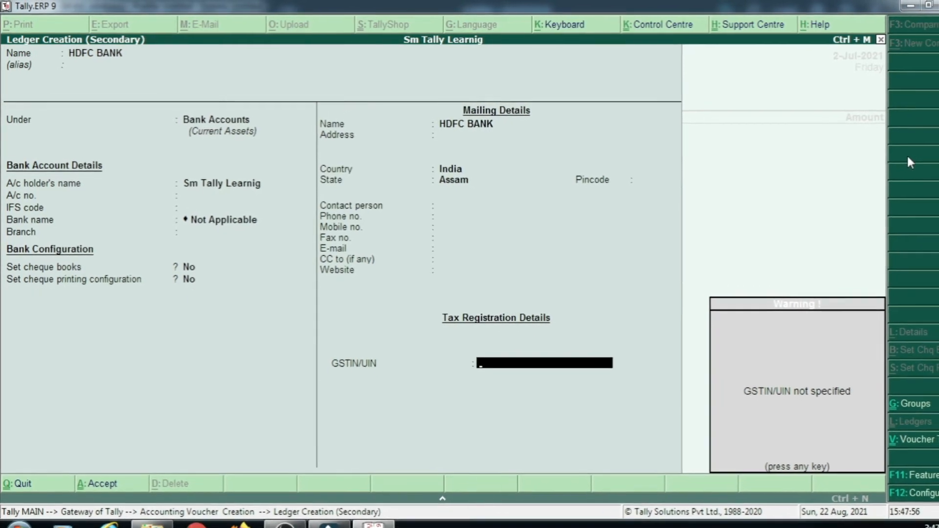
key("Return")
key("Return")
key("Return")
key("Return")
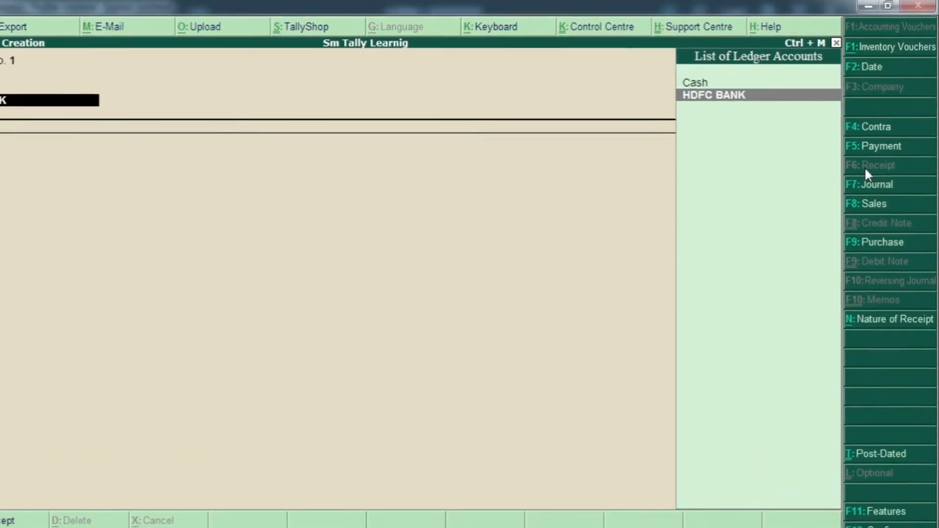
Choose Cash as the receipt's account and view the voucher date setting without changing it.
key("Down")
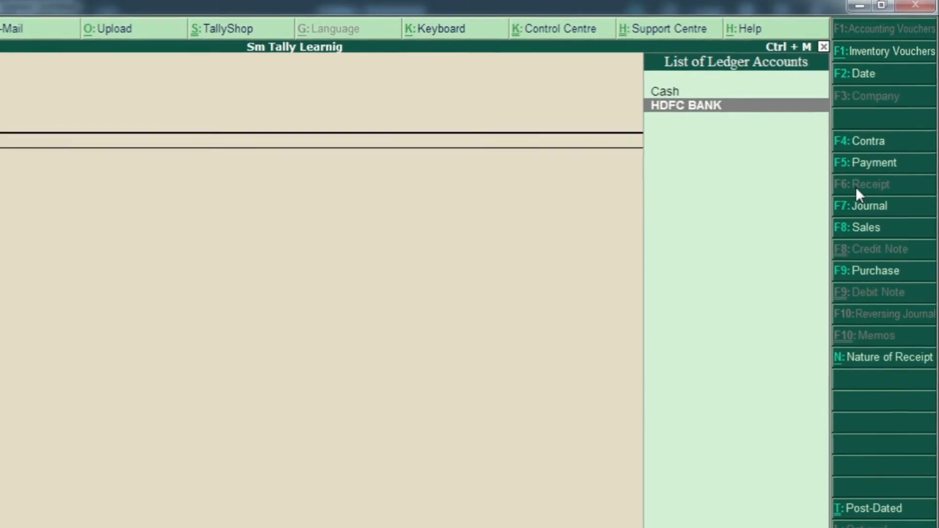
key("Up")
key("Down")
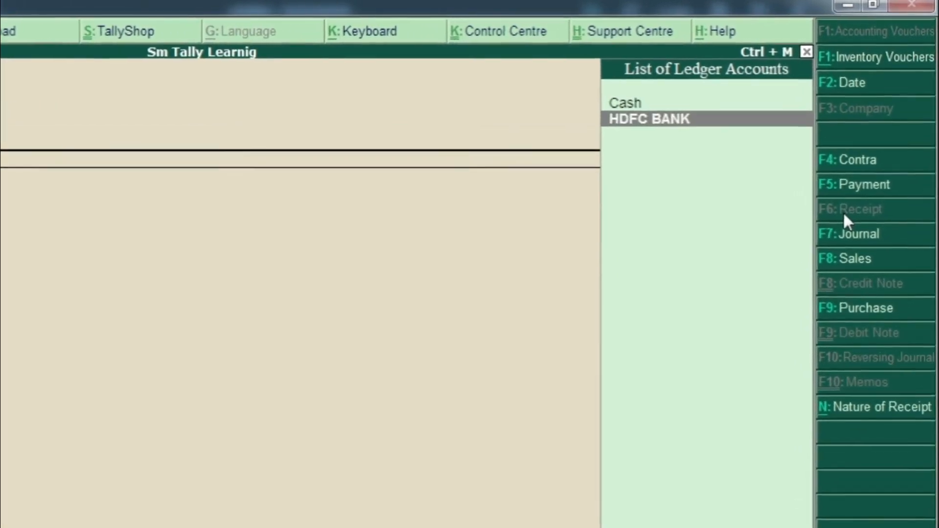
key("Up")
key("Down")
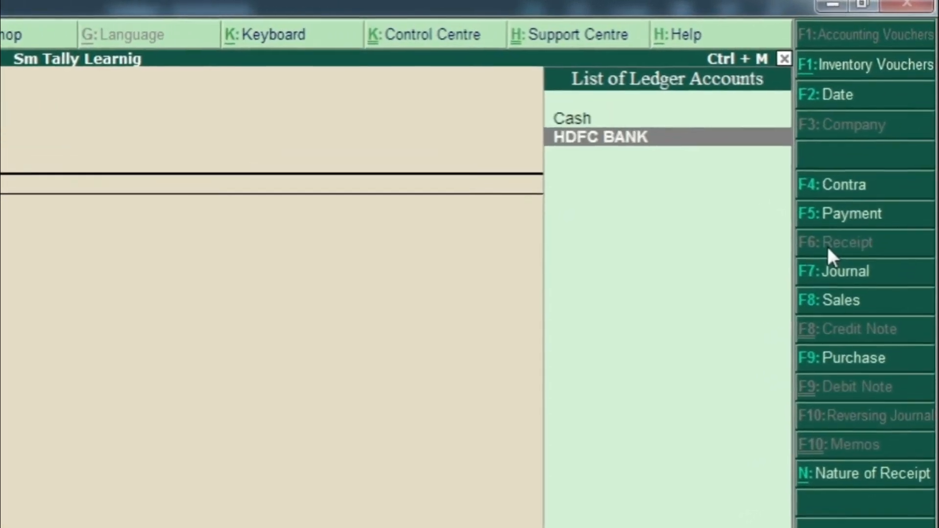
key("Up")
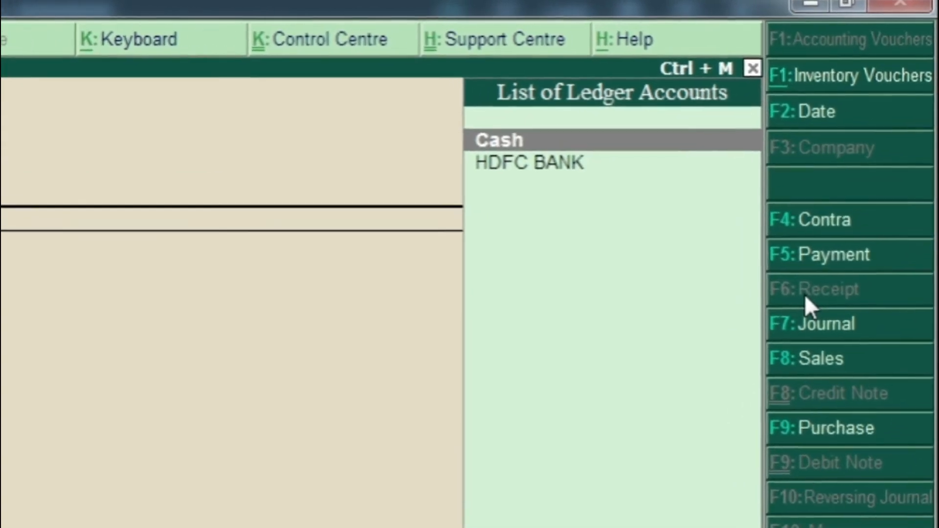
key("Return")
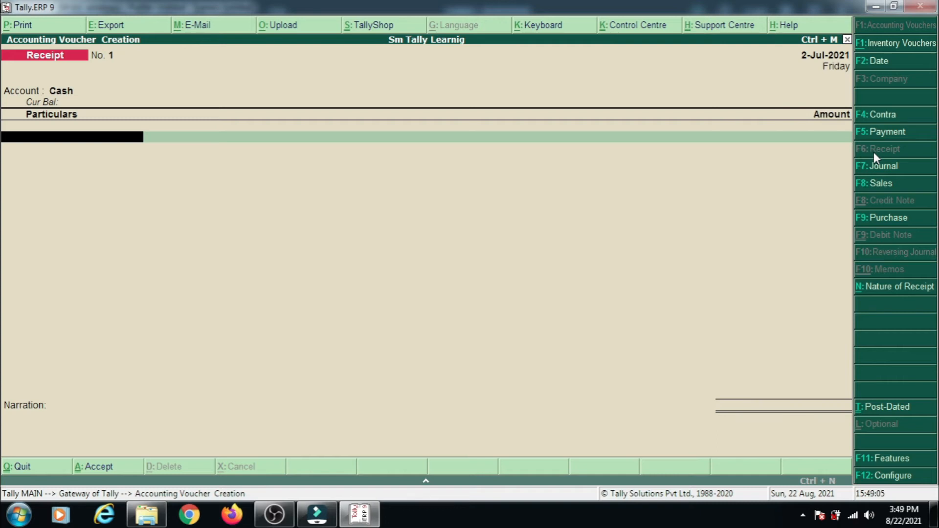
key("F2")
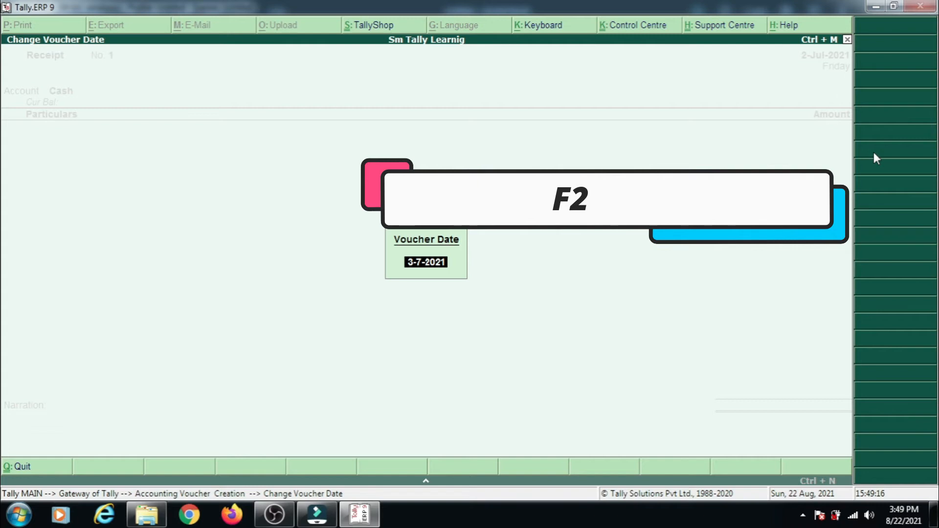
key("Escape")
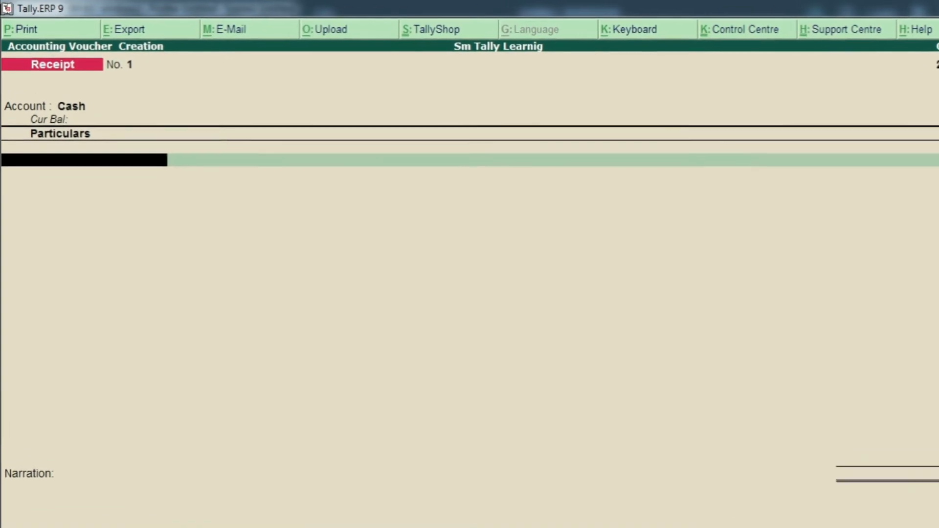
Credit H M & SONS with 50000 in the cash receipt voucher.
type("HM")
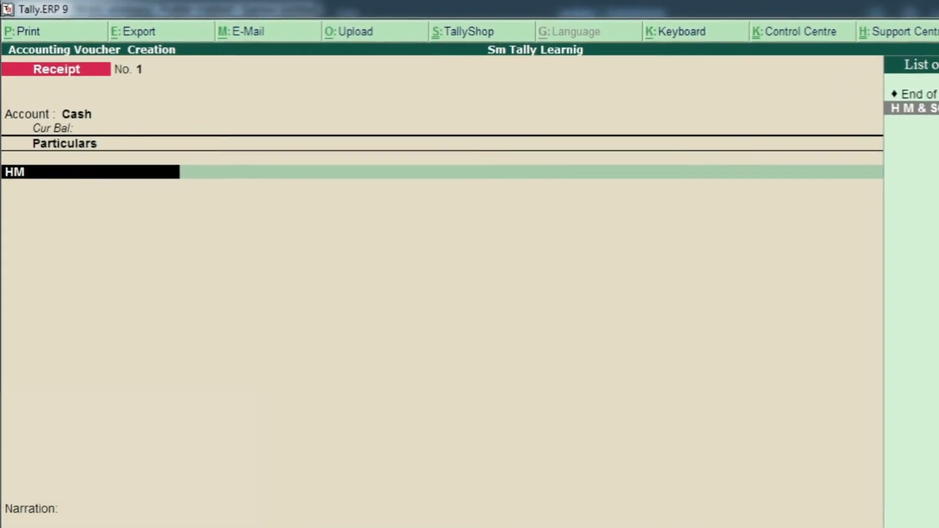
key("Return")
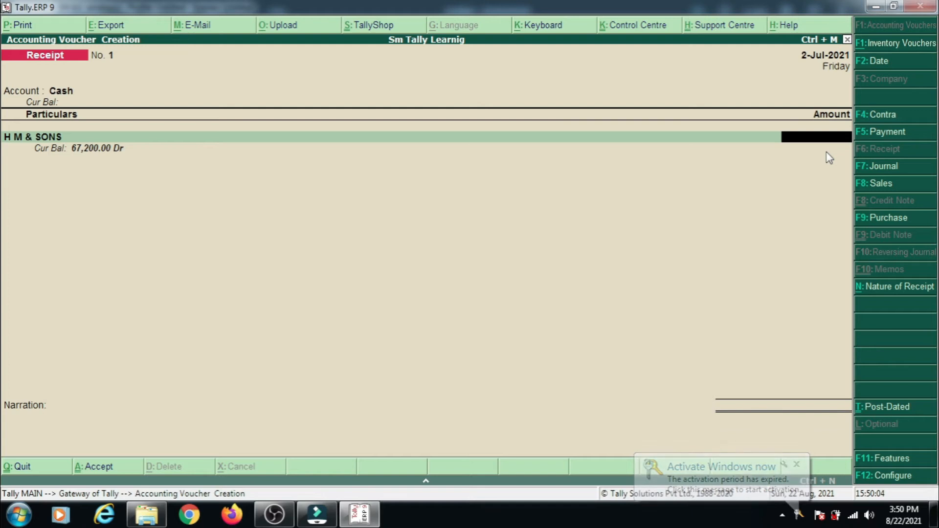
type("50000")
key("Return")
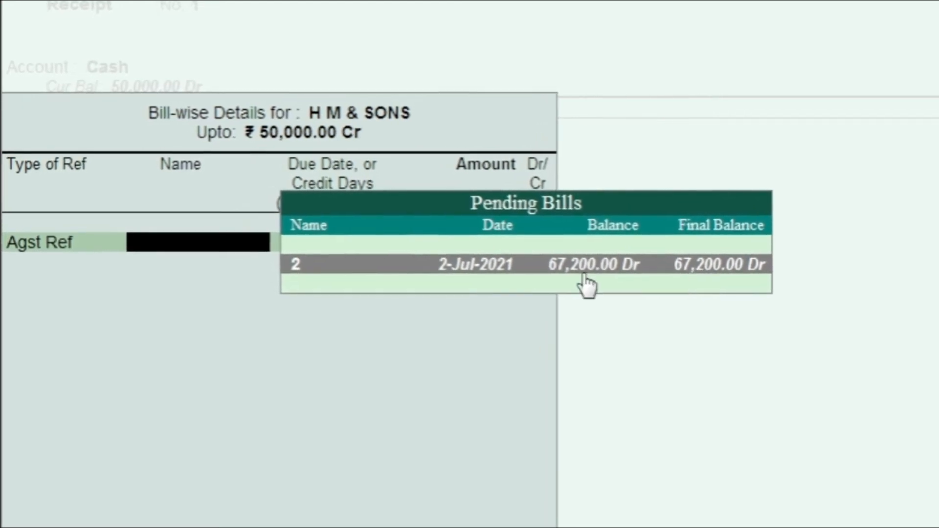
Allocate the 50,000.00 Cr from H M & SONS as Agst Ref to pending bill 2 and save the receipt without a narration.
left_click(761, 270)
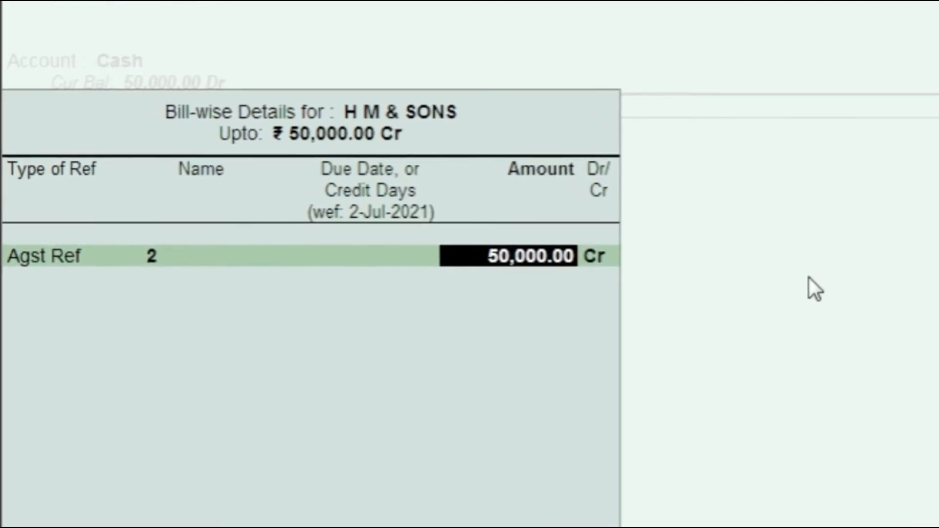
key("Return")
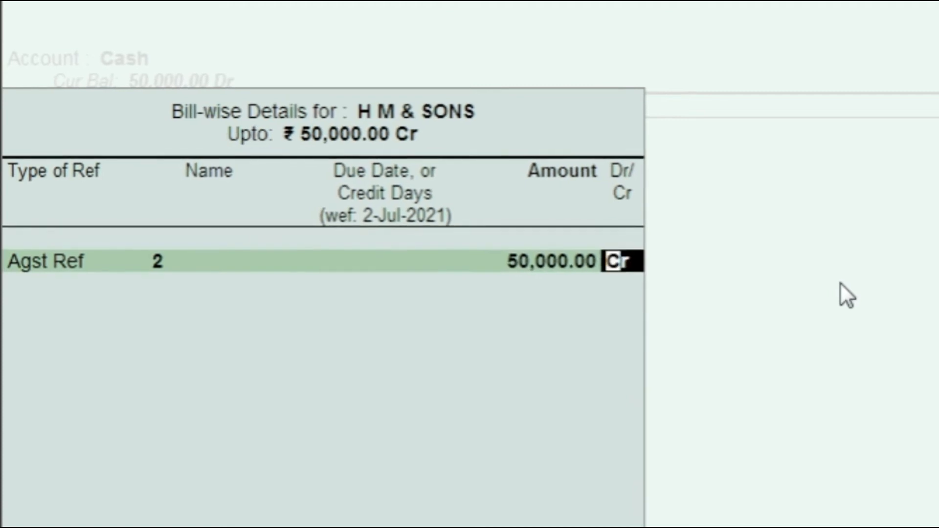
key("Return")
key("Return")
key("Return")
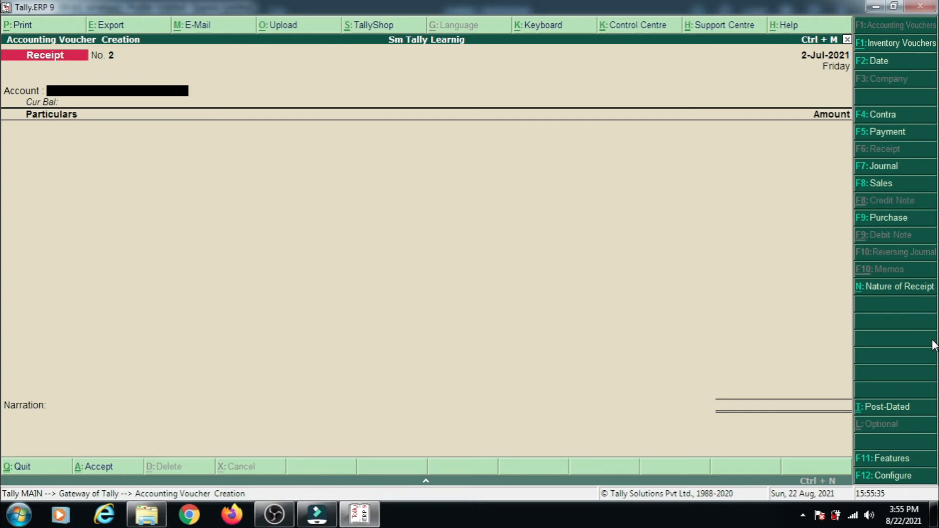
In the new receipt voucher, choose HDFC BANK as the account and credit HB TRADERS with 50000.
key("Down")
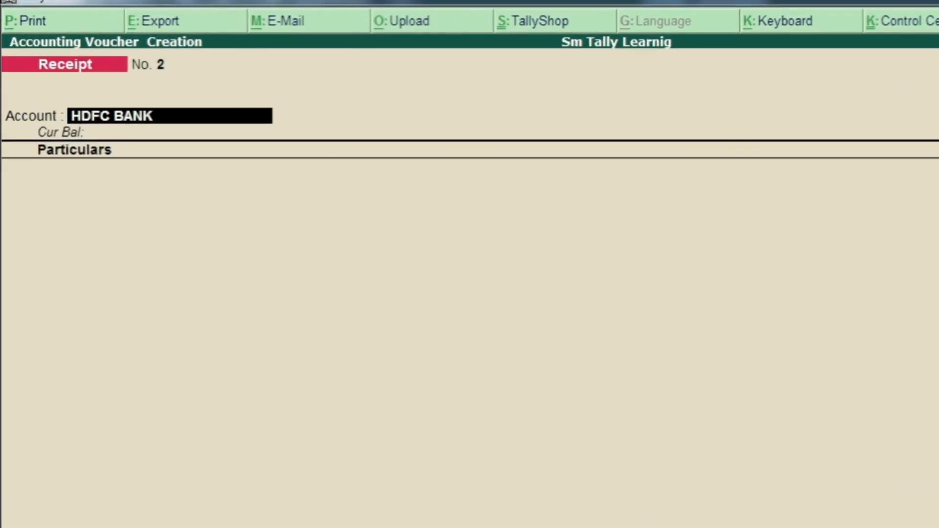
key("Return")
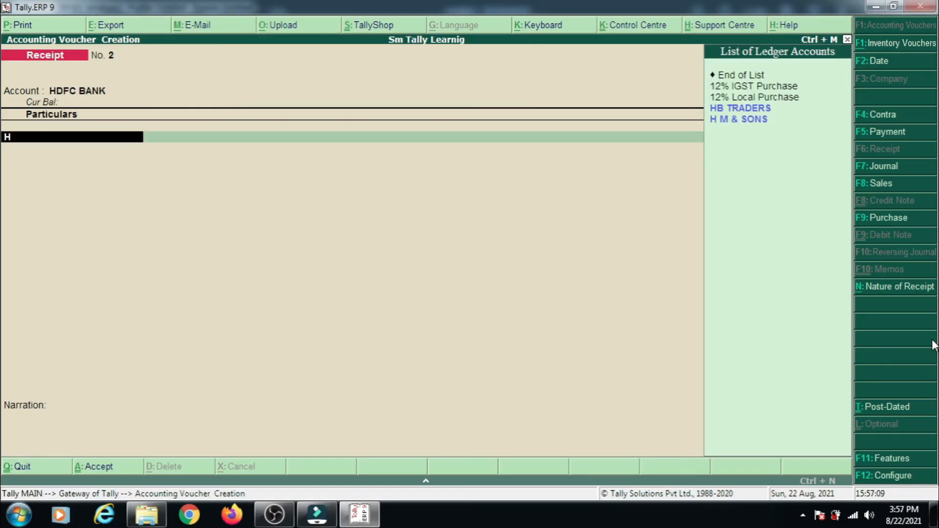
key("Return")
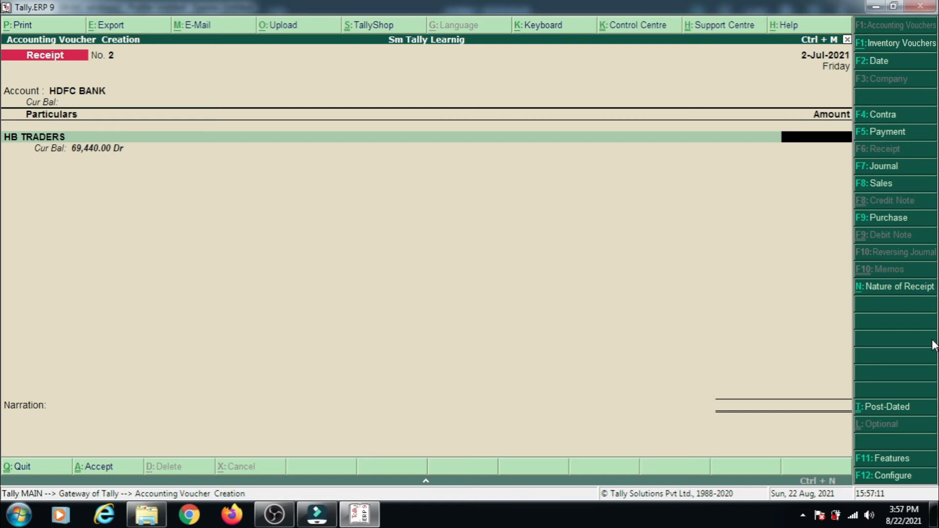
key("Return")
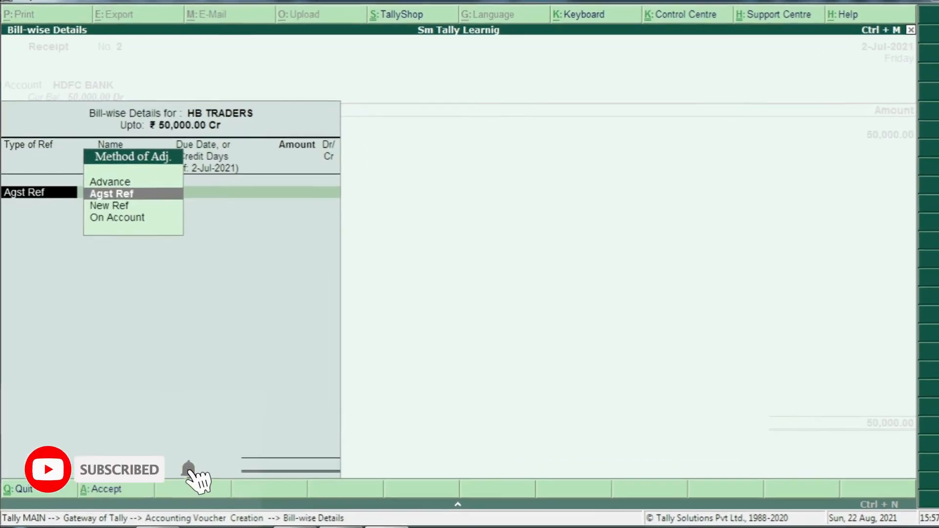
Allocate HB TRADERS' 50,000.00 Cr as Agst Ref to pending bill 1.
key("Return")
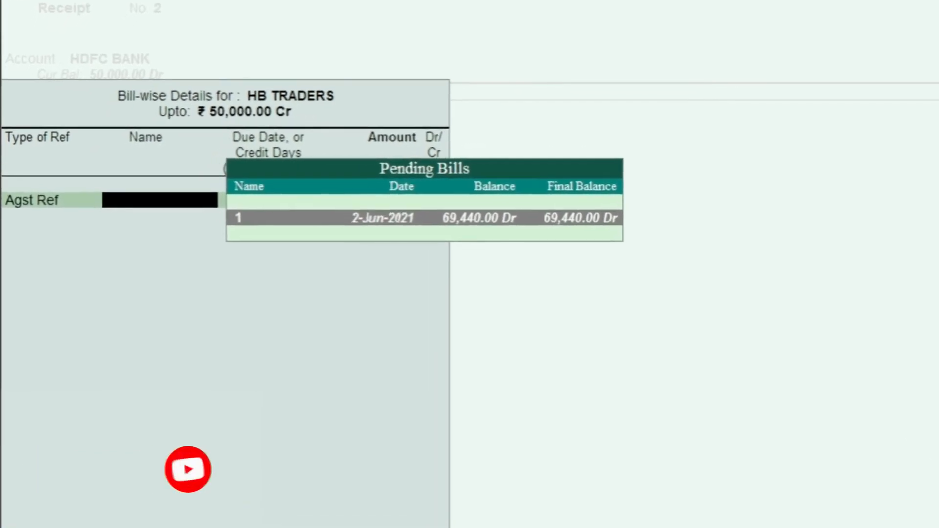
key("Return")
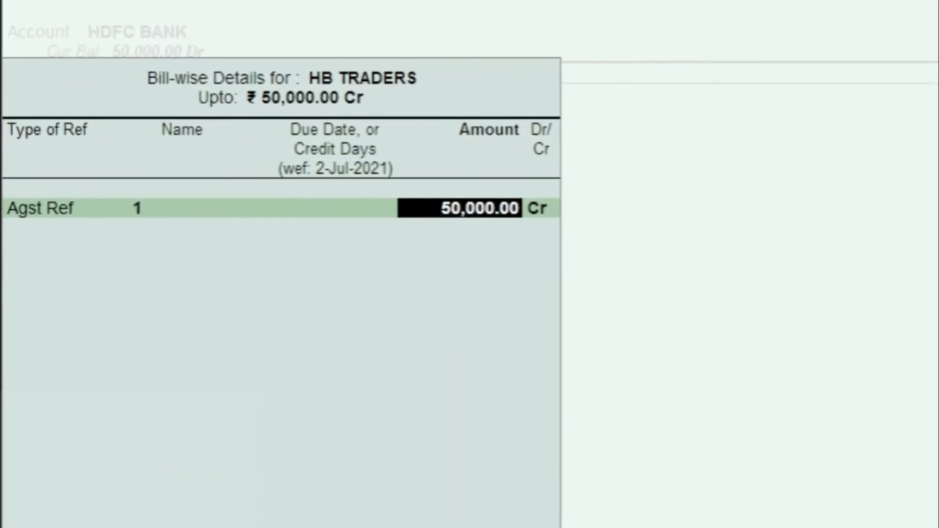
key("Return")
Keep Cheque/DD for the receipt's HDFC BANK allocation, with the instrument number and bank blank and the date at 2-Jul-2021.
key("Return")
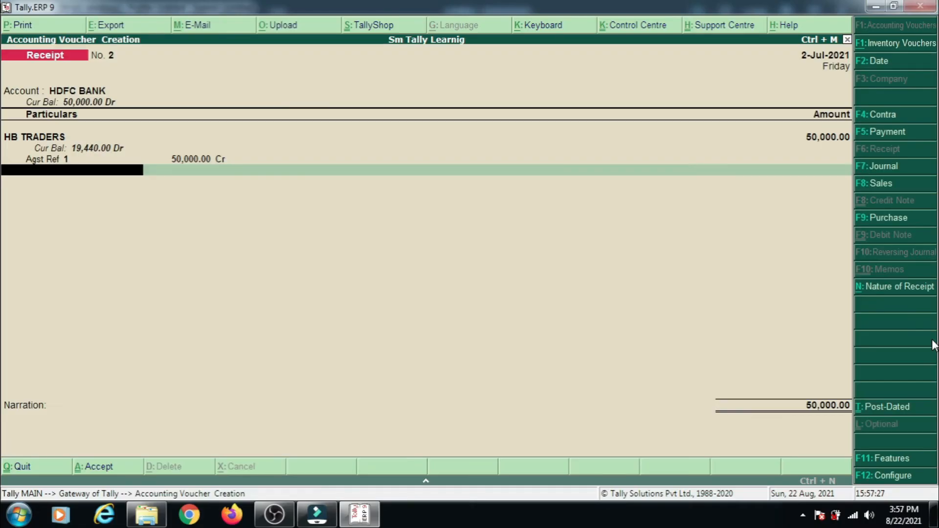
key("Return")
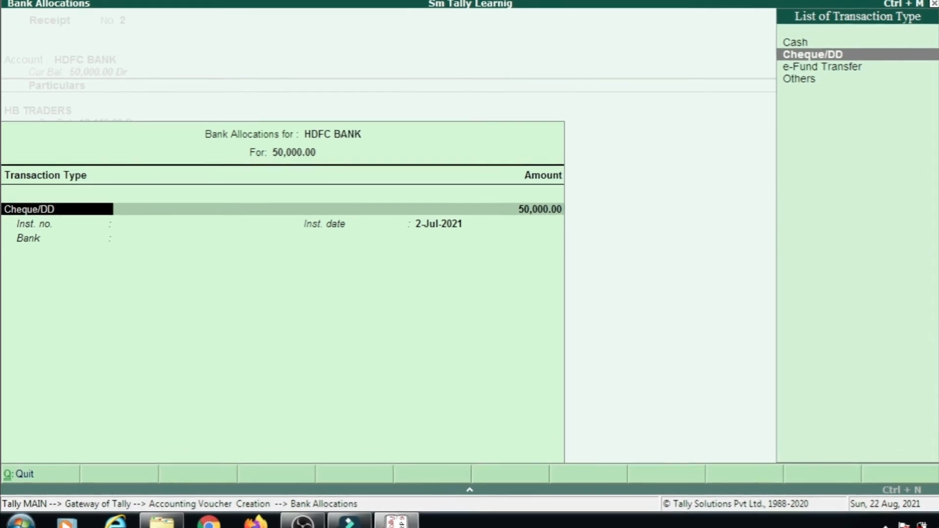
key("Return")
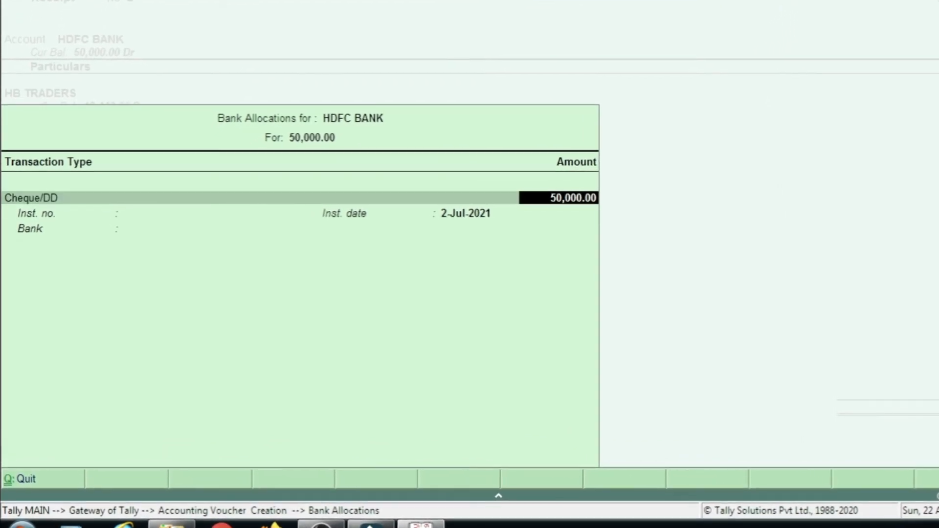
key("Return")
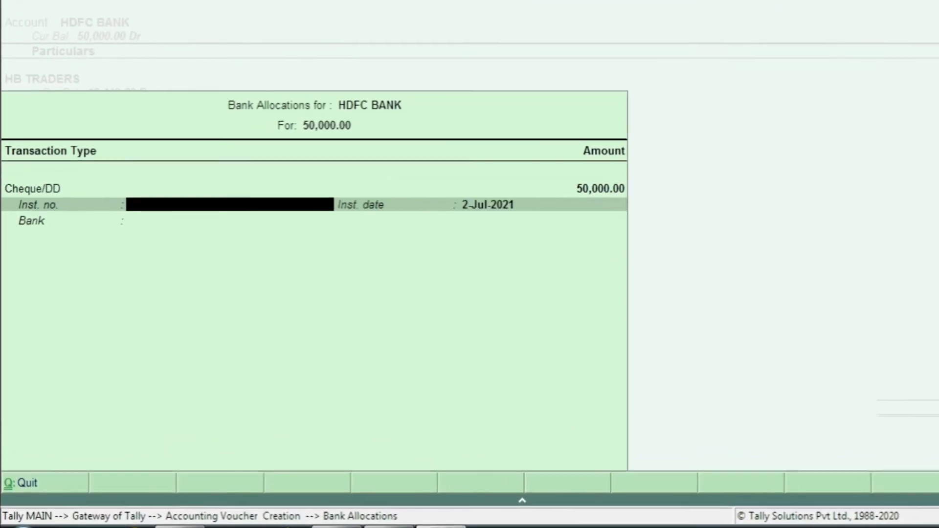
key("Return")
key("Return")
key("Return")
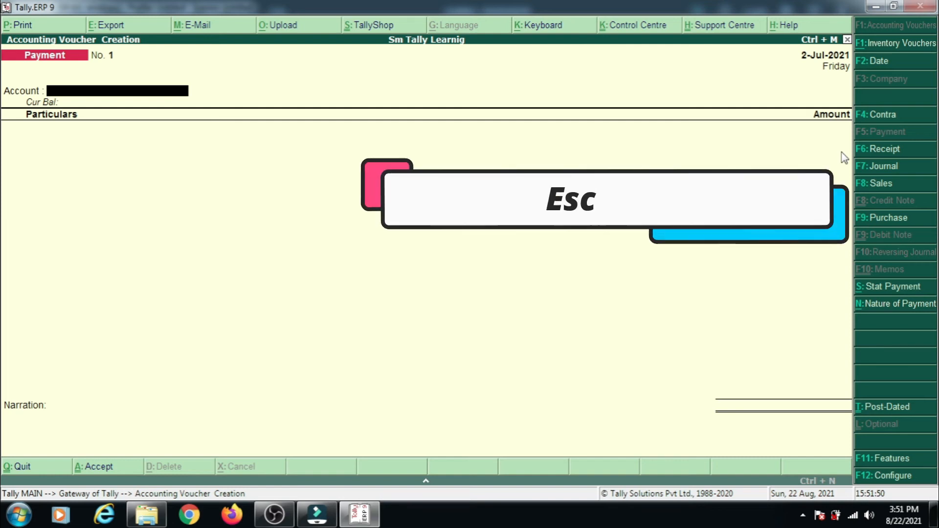
Quit the blank Payment voucher and open the Balance Sheet report.
key("Escape")
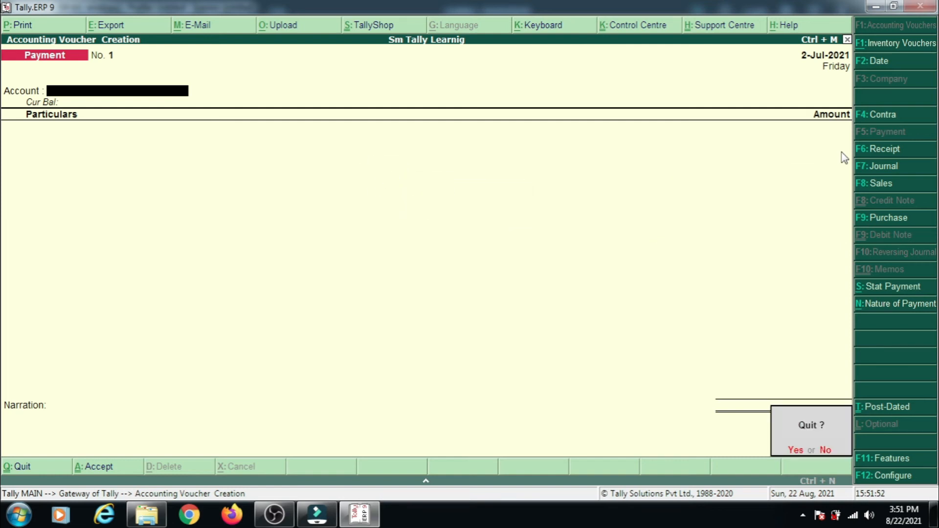
key("Return")
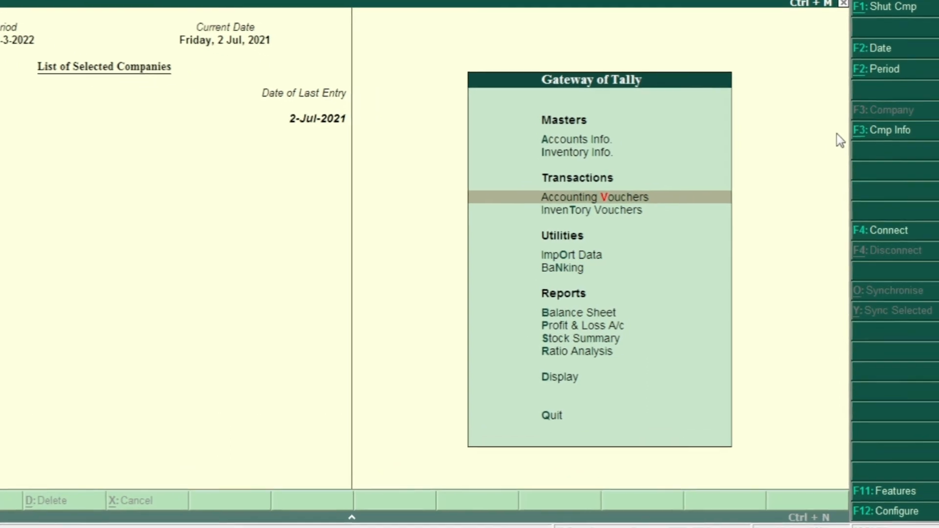
key("Down")
key("Down")
key("Down")
key("Down")
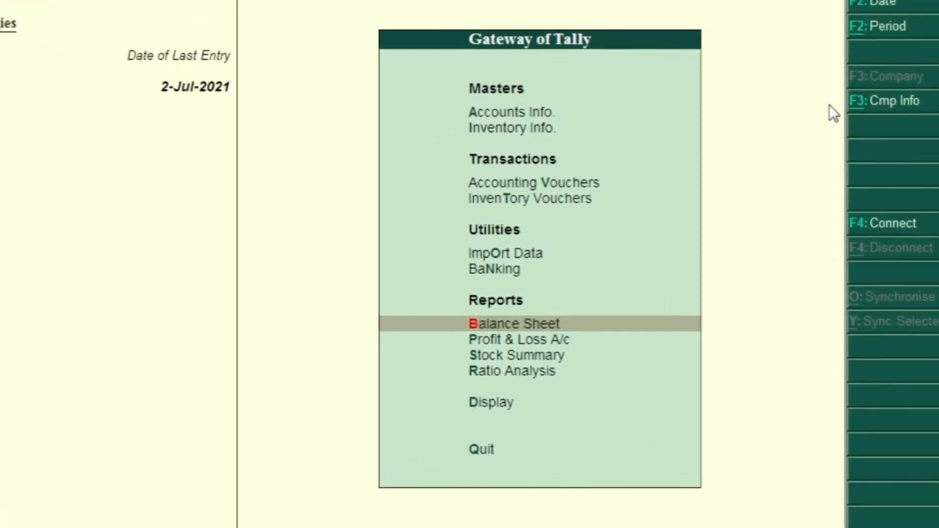
key("Return")
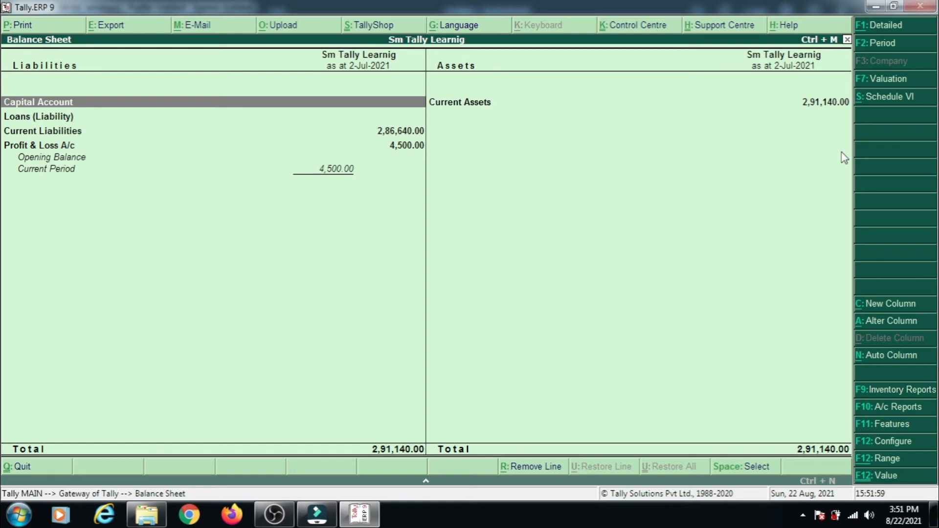
Drill down from Current Liabilities into Sundry Creditors and examine the closing balances of B K Enterprises and D C Electronic.
key("Down")
key("Down")
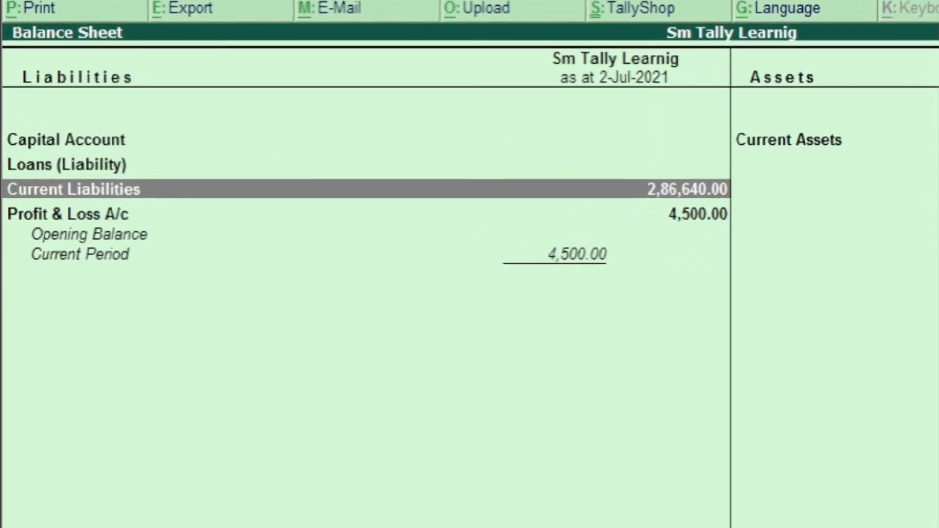
key("Return")
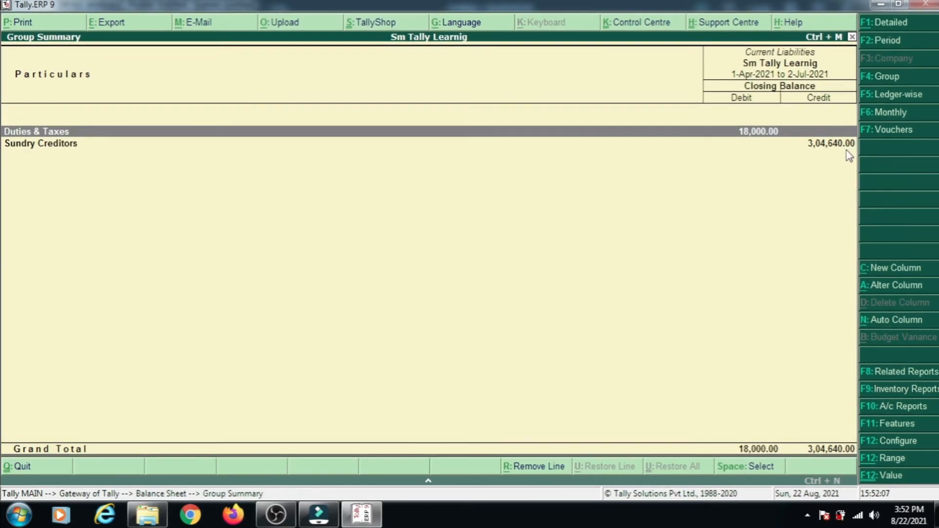
key("Down")
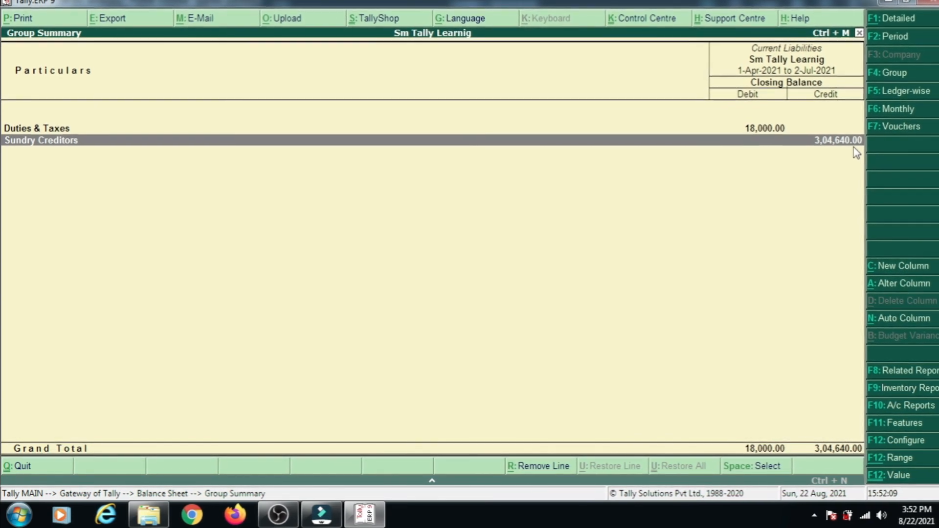
key("Return")
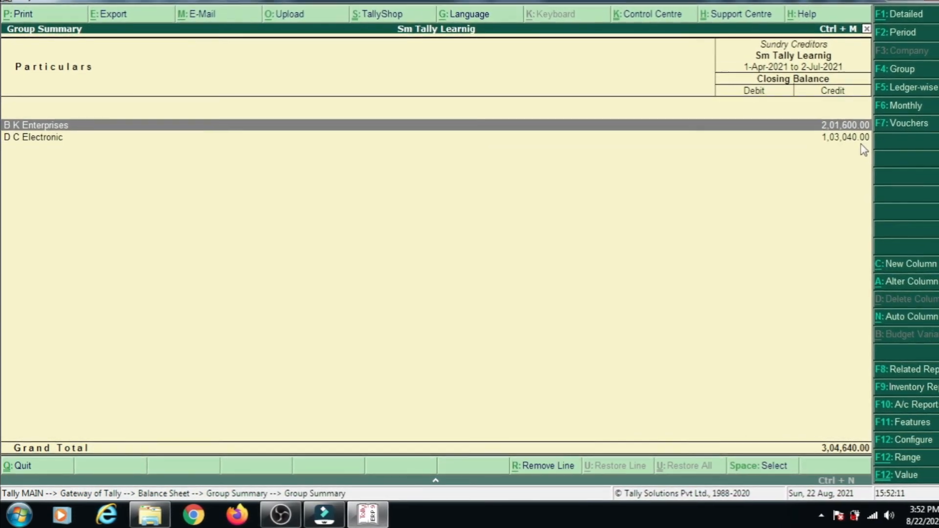
key("Down")
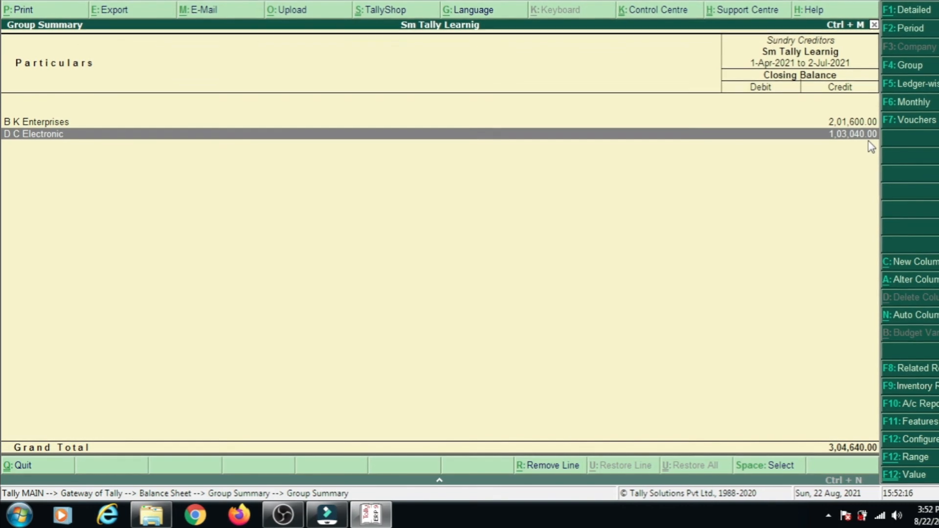
key("Up")
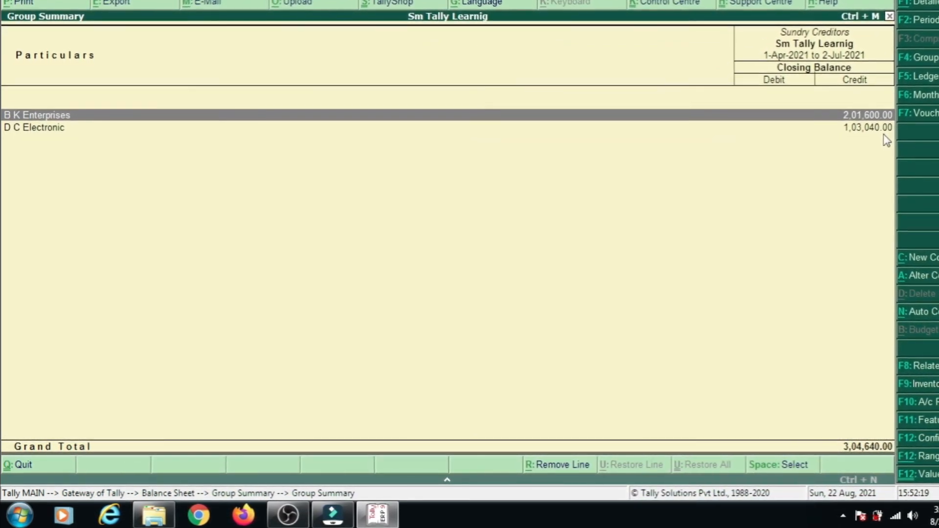
key("Down")
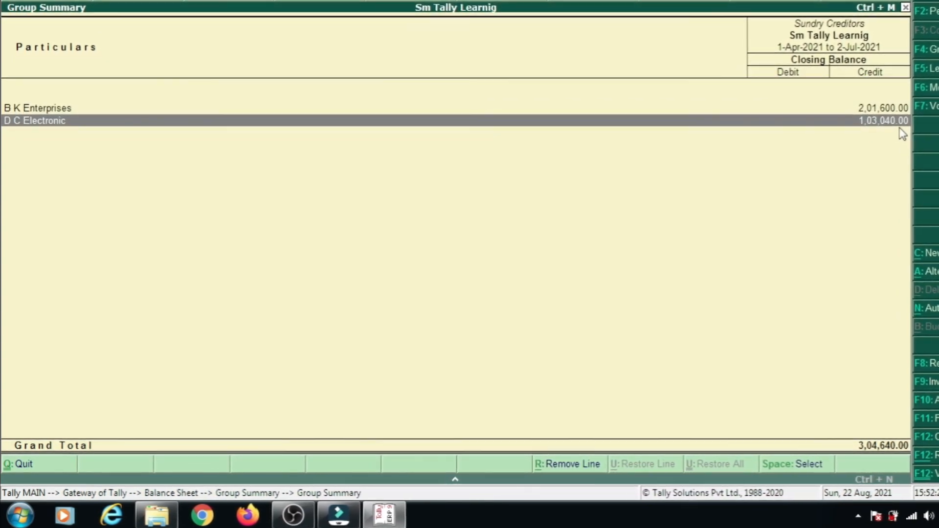
key("Up")
key("Down")
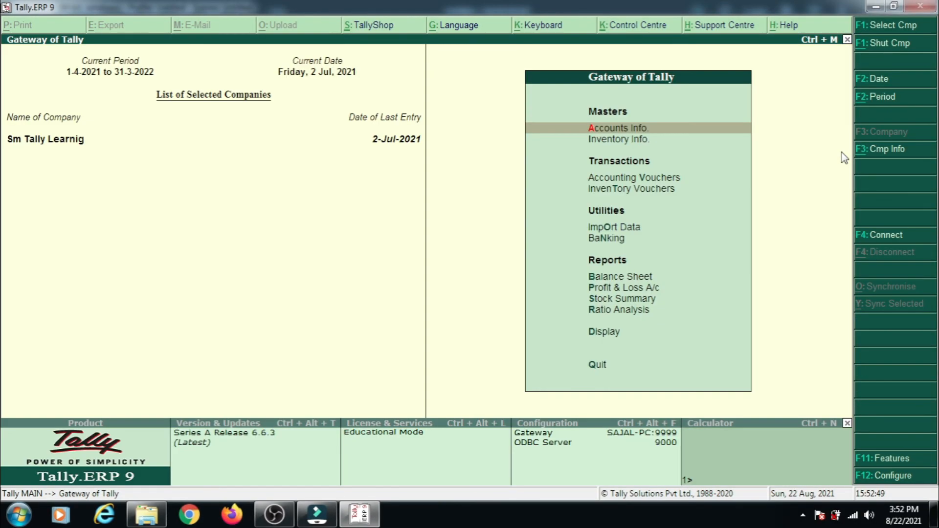
Start a Payment accounting voucher with Cash as the account and D C Electronic as the party.
key("v")
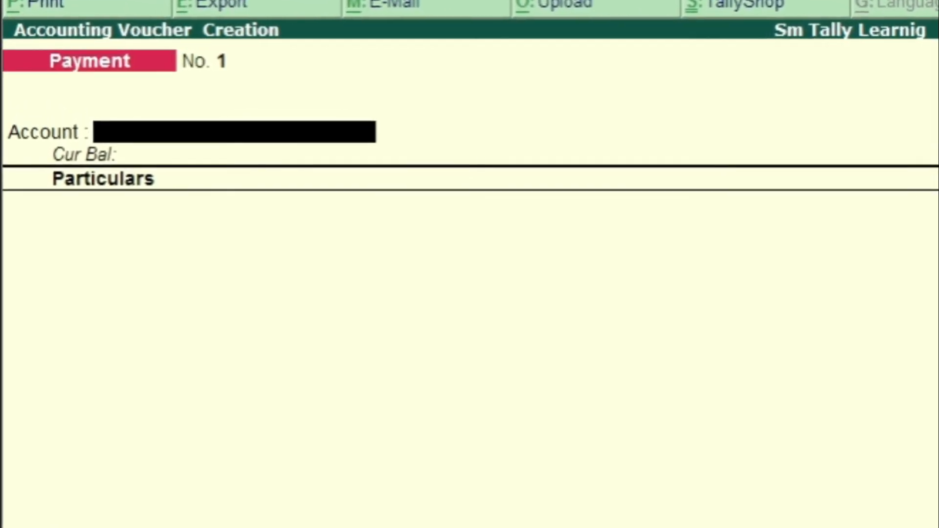
key("Return")
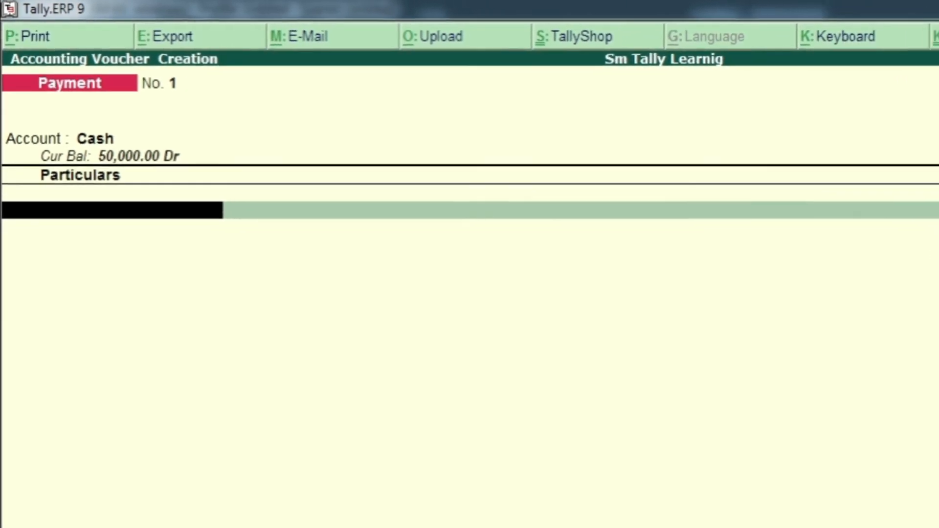
type("DC")
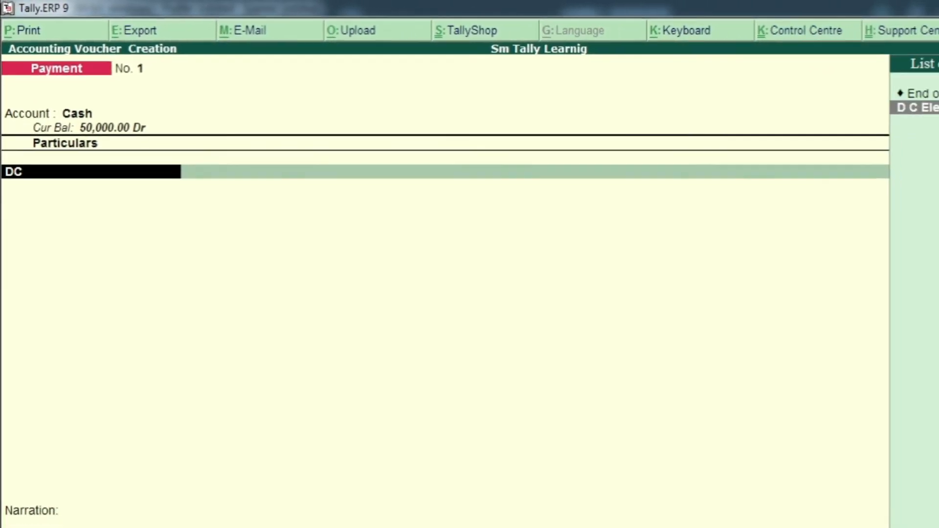
key("Return")
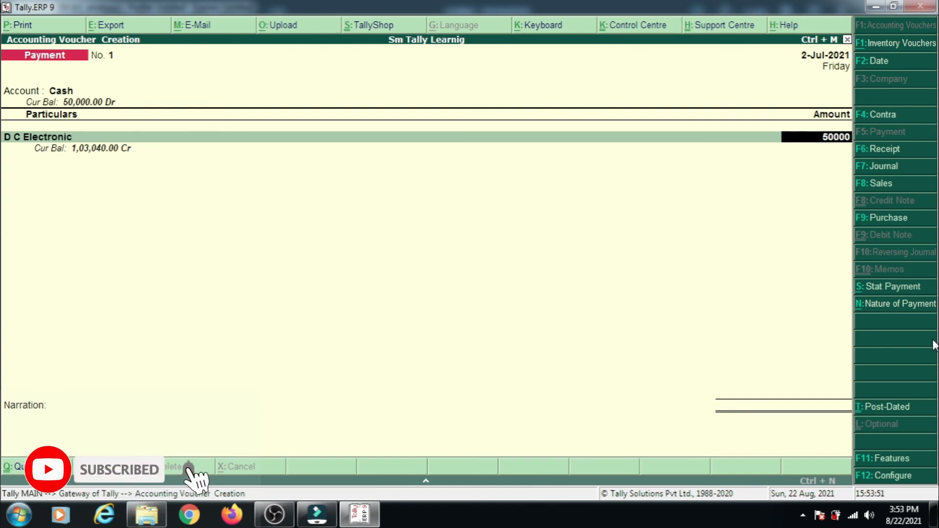
Enter 50000 as the amount paid to D C Electronic, leave the narration blank and save the cash payment.
key("Return")
key("Return")
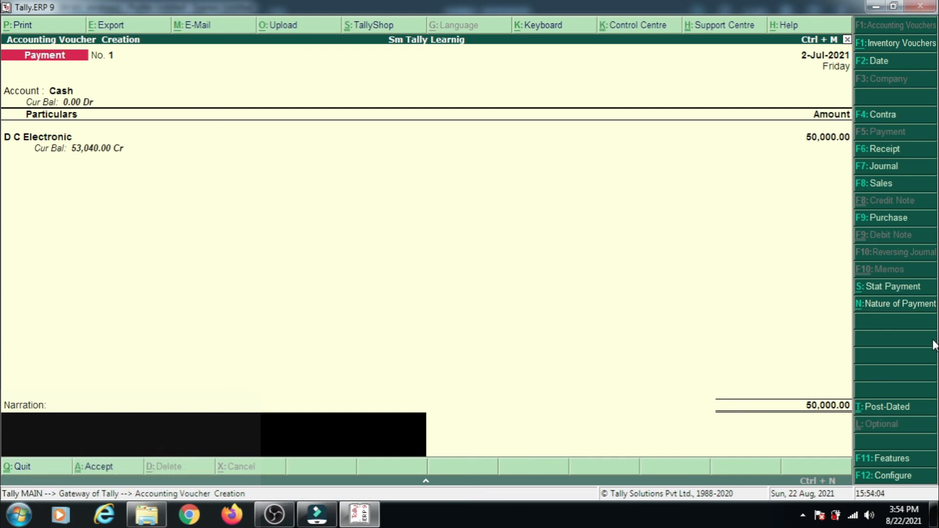
key("Return")
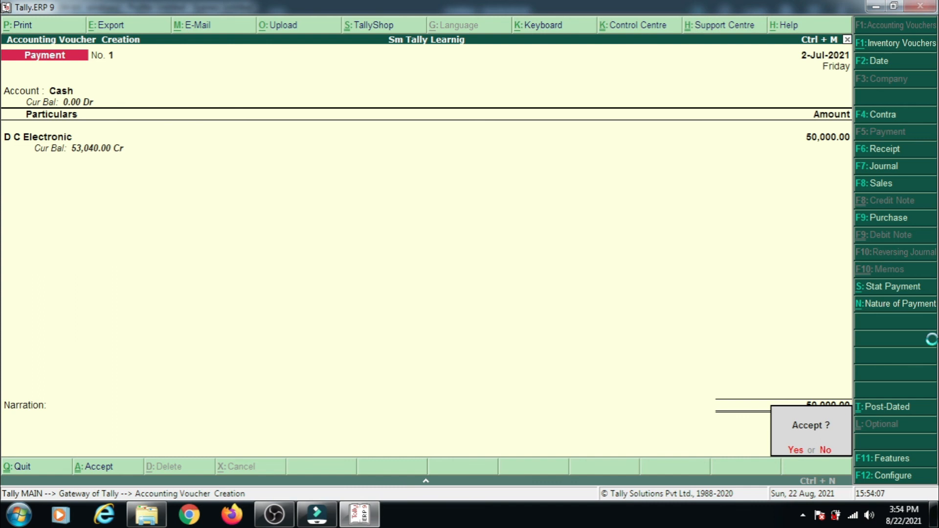
key("Return")
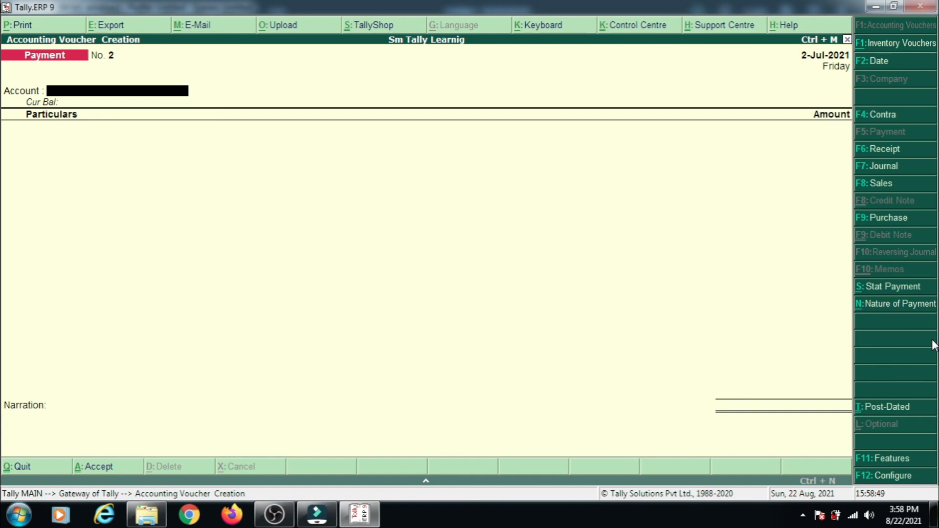
Choose HDFC BANK as the new payment's account and debit D C Electronic with 50000.
type("HD")
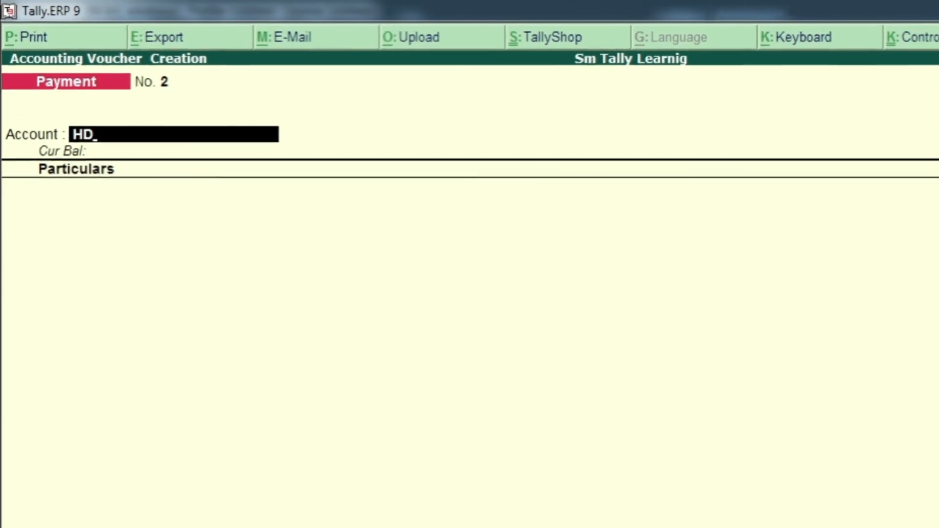
key("Return")
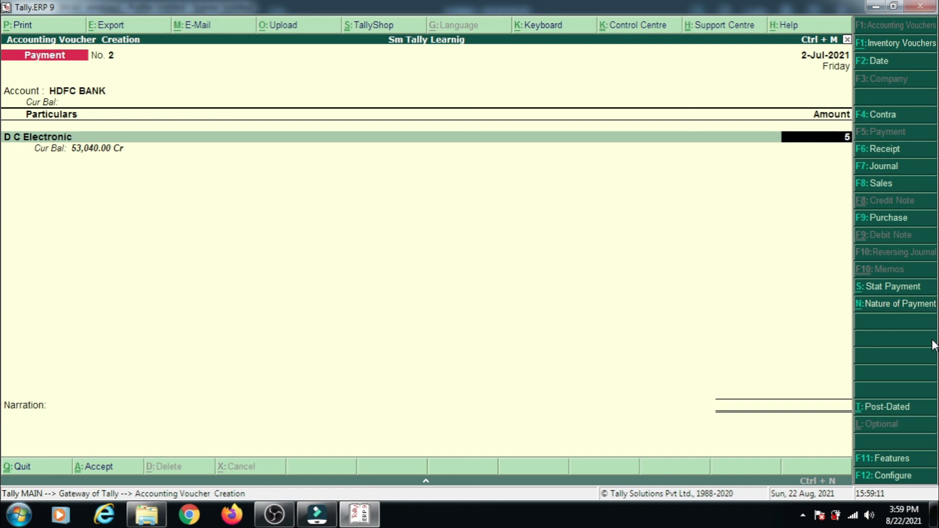
type("0000")
key("Return")
key("Return")
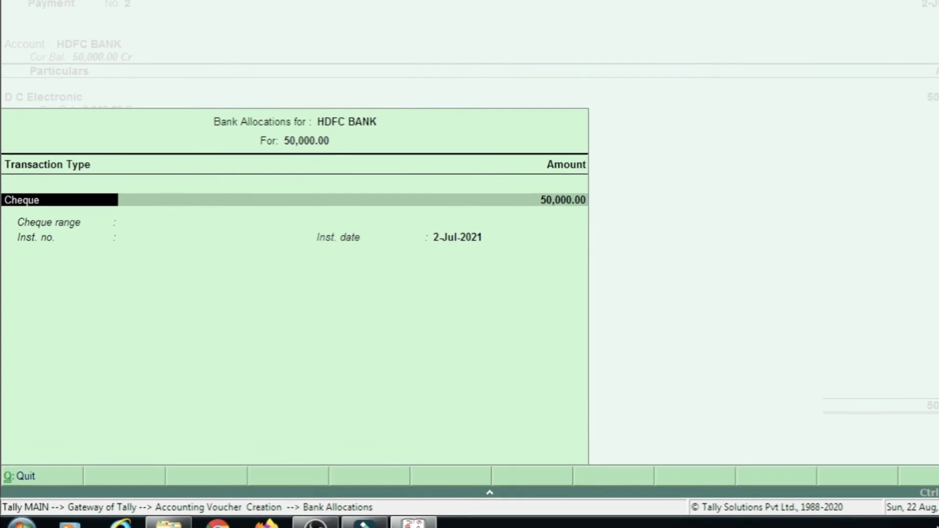
Allocate the HDFC BANK payment as Cheque with range Not Applicable, leaving the instrument number blank and the date at 2-Jul-2021.
key("Return")
key("Return")
key("Return")
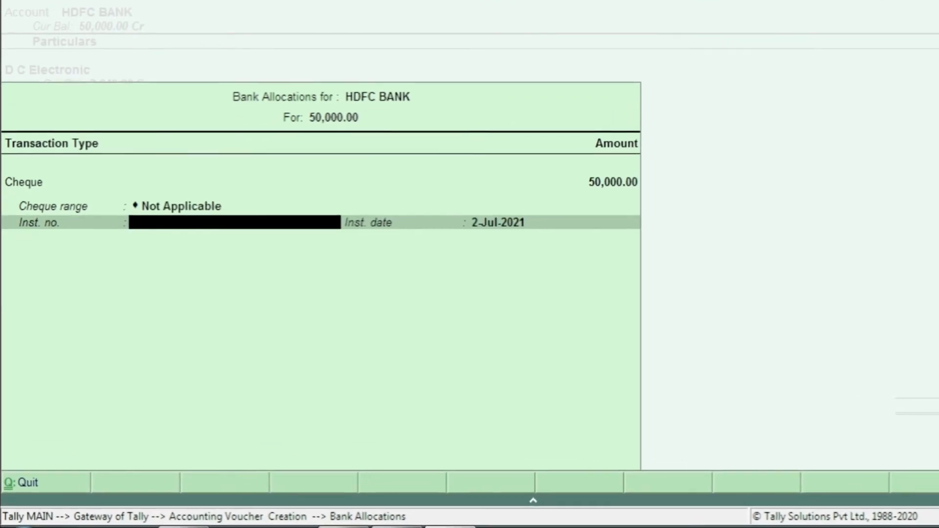
key("Return")
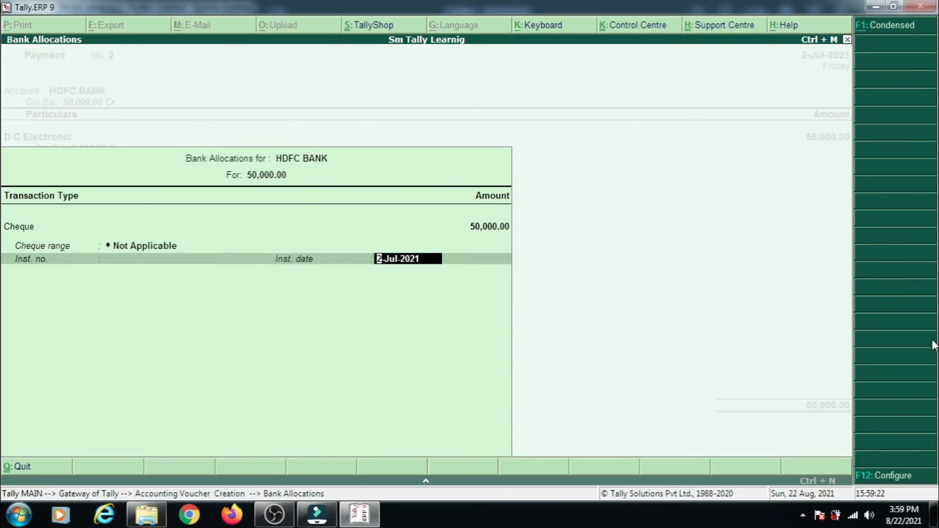
key("Return")
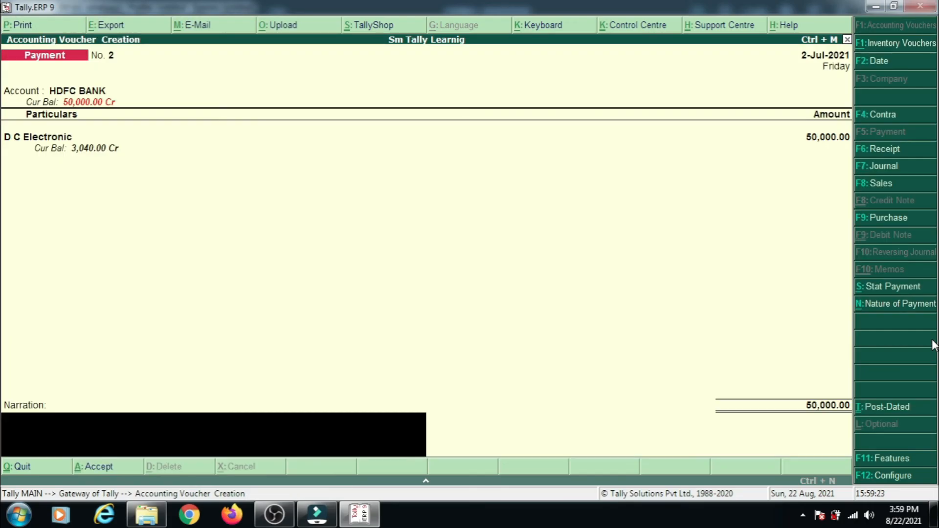